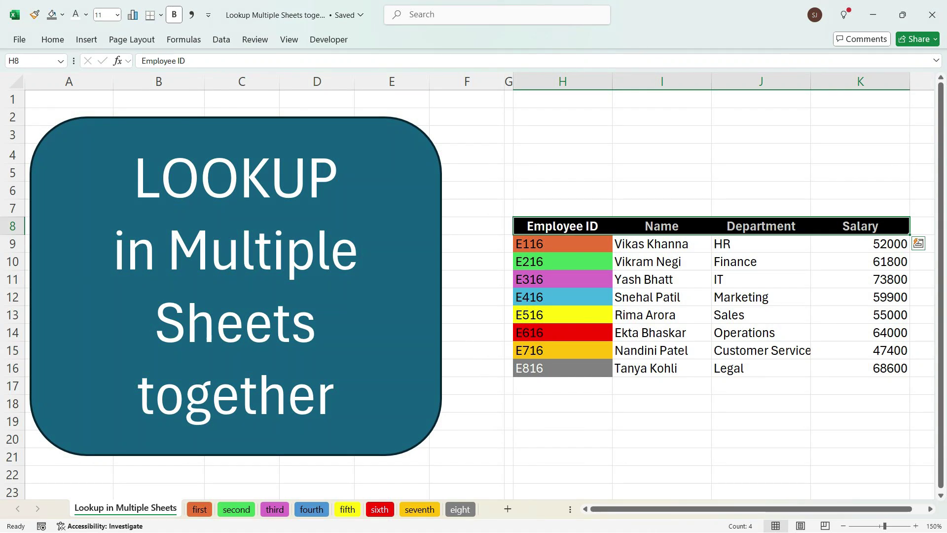
Compare the first two employee entries in the summary table with their source records on the sheets first and second.
key(Down)
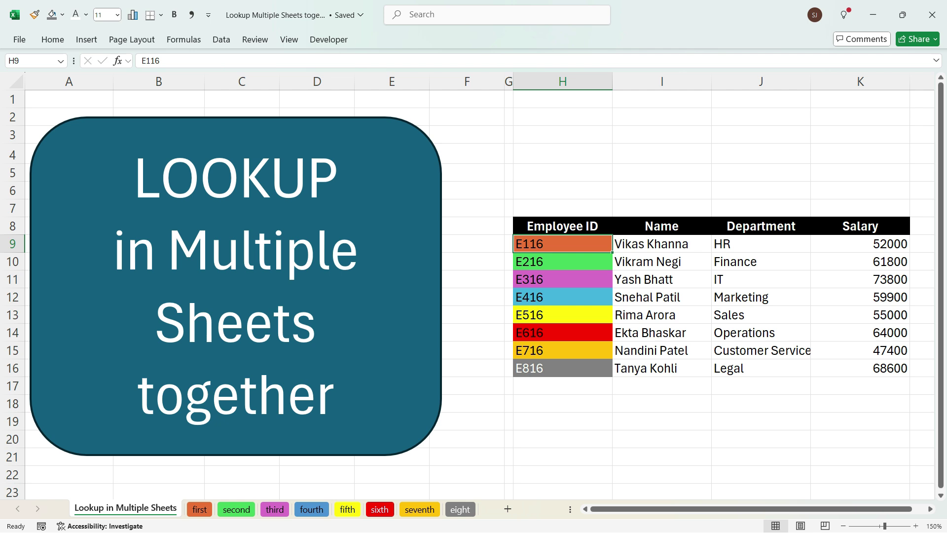
click(200, 510)
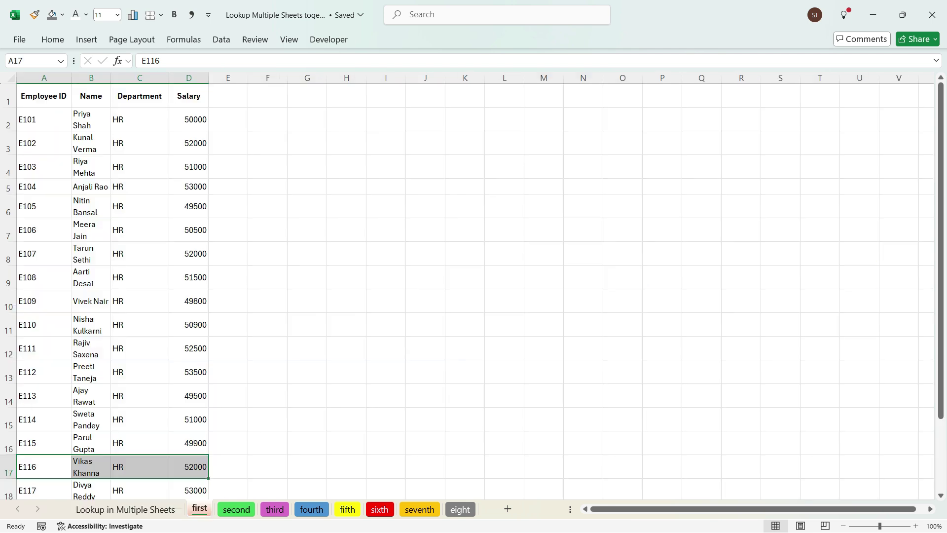
key(ctrl+Page_Up)
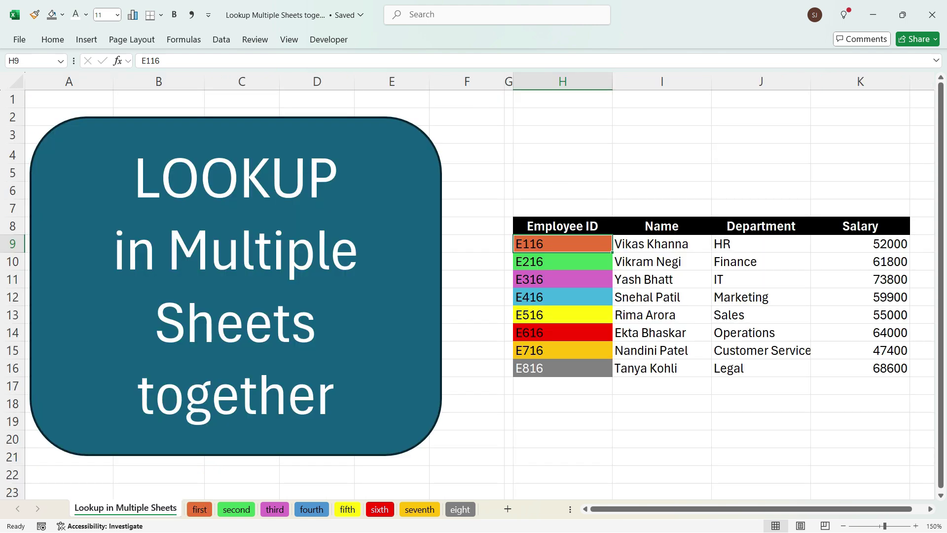
click(563, 261)
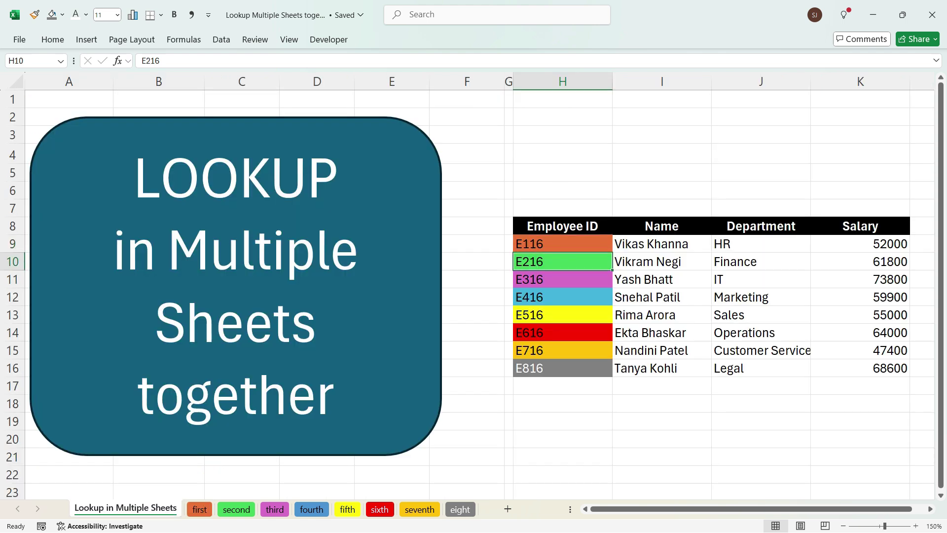
click(236, 510)
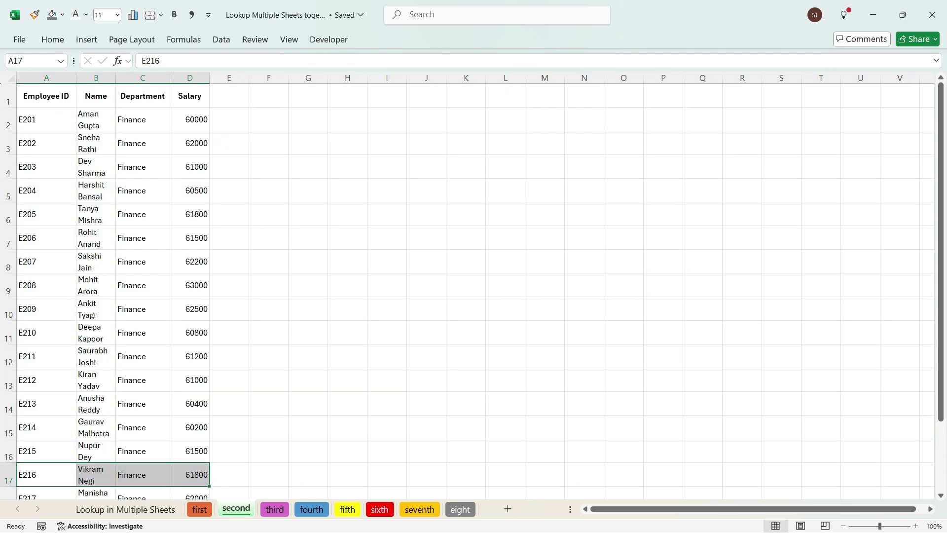
click(125, 508)
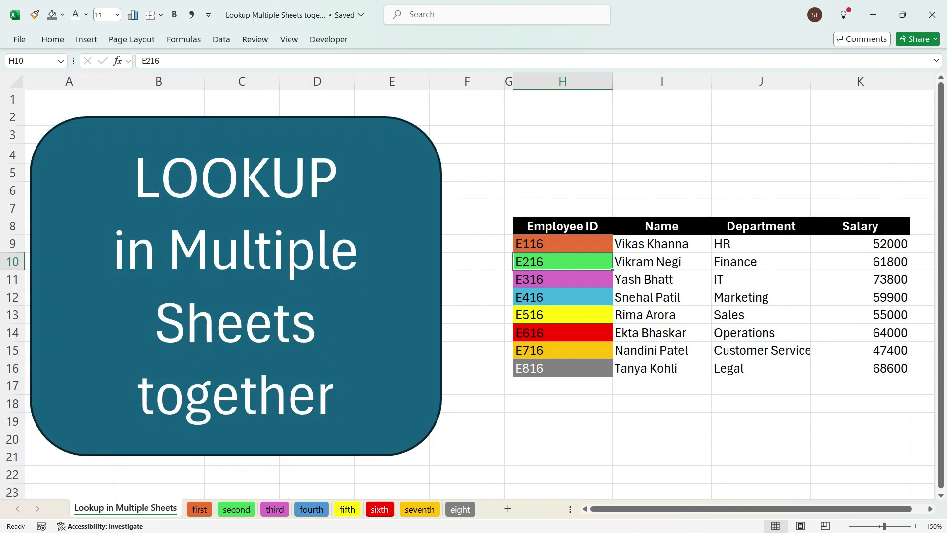
Examine the source records for the remaining employee entries on the sheets third through eight.
click(562, 279)
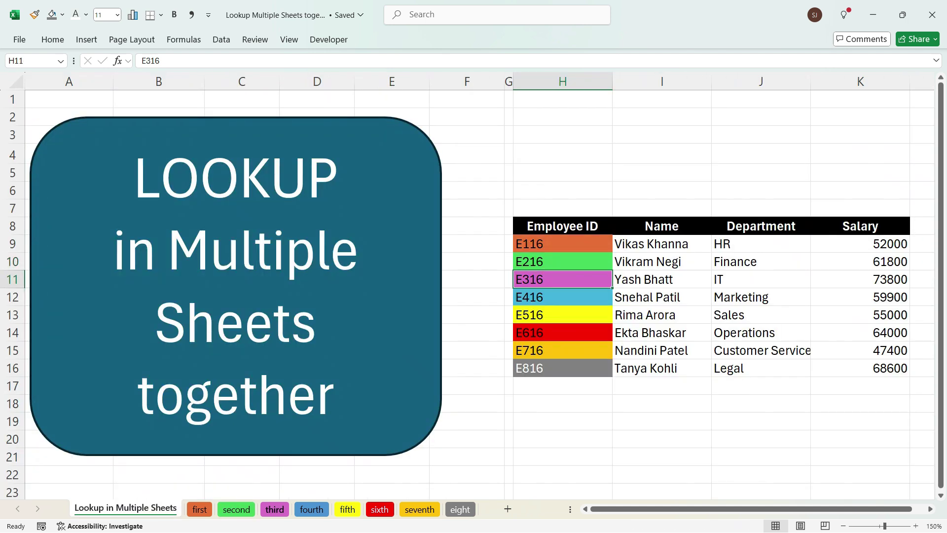
click(275, 509)
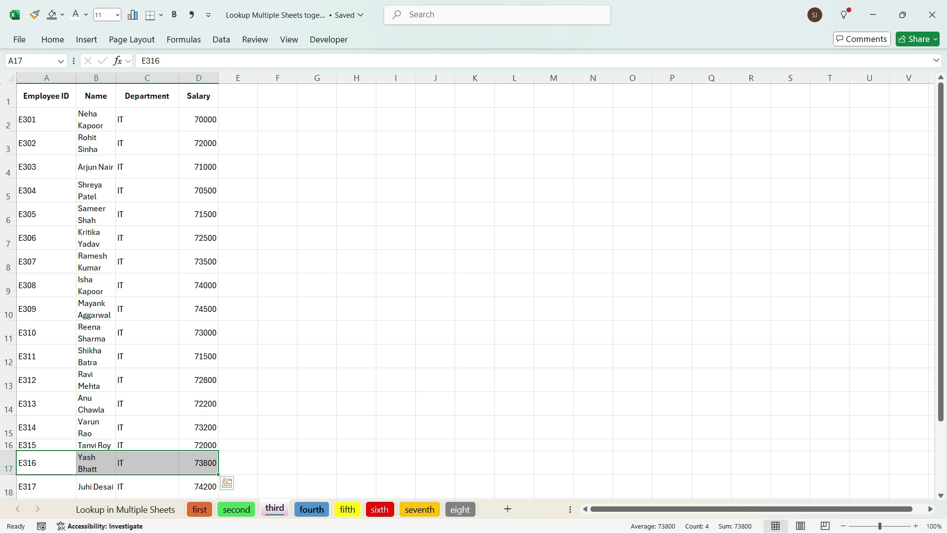
click(318, 509)
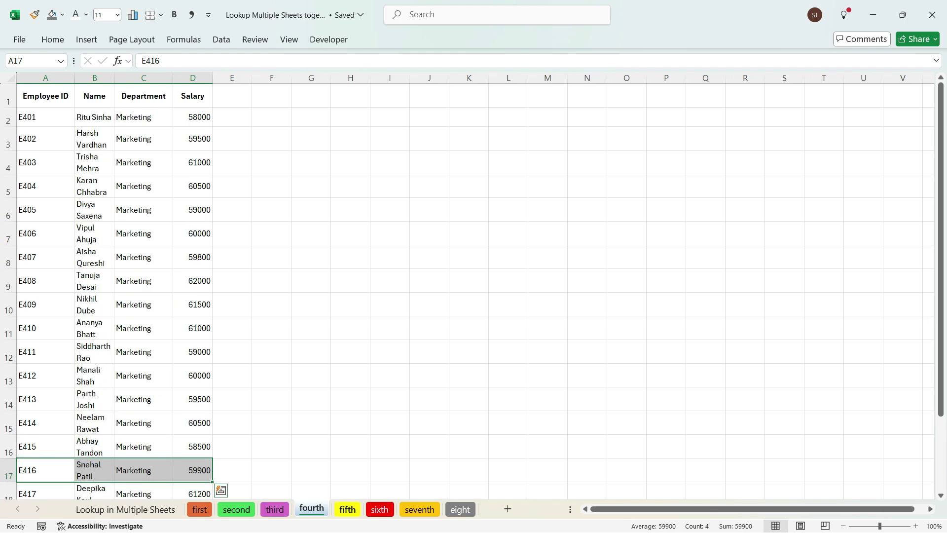
key(ctrl+Page_Down)
key(ctrl+Page_Down)
key(ctrl+Page_Down)
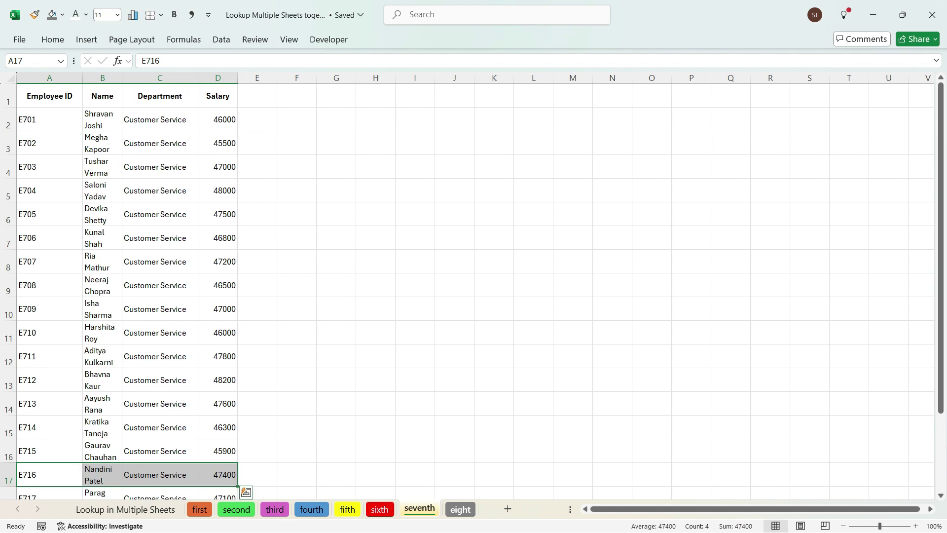
key(ctrl+Page_Down)
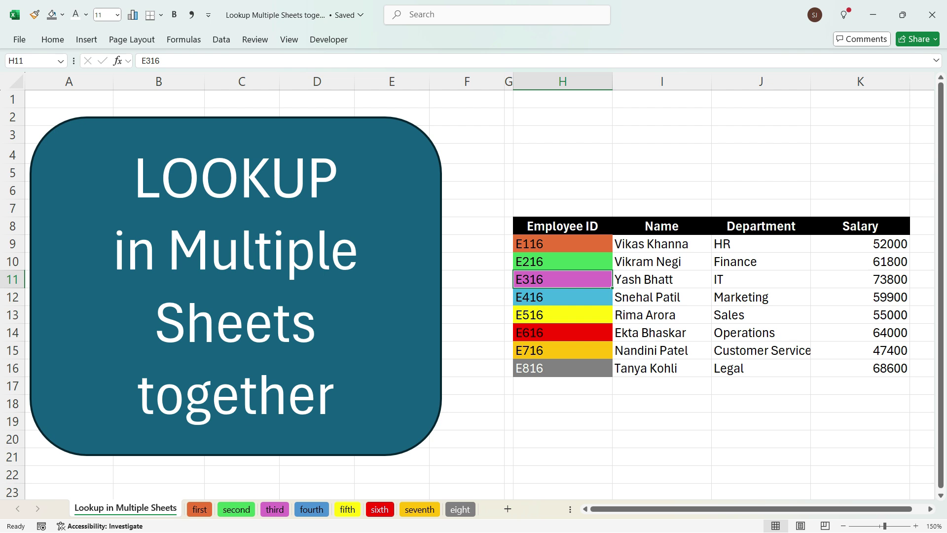
Check the first sheet again and select the whole summary table H8:K16 on the Lookup in Multiple Sheets sheet.
key(ctrl+Page_Down)
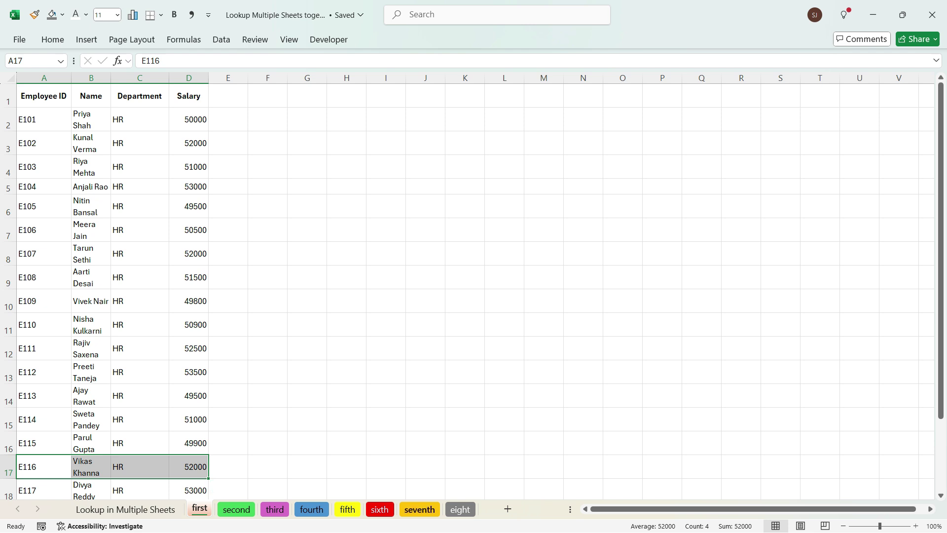
key(ctrl+Page_Up)
key(shift+Right)
key(shift+Down)
key(shift+Down)
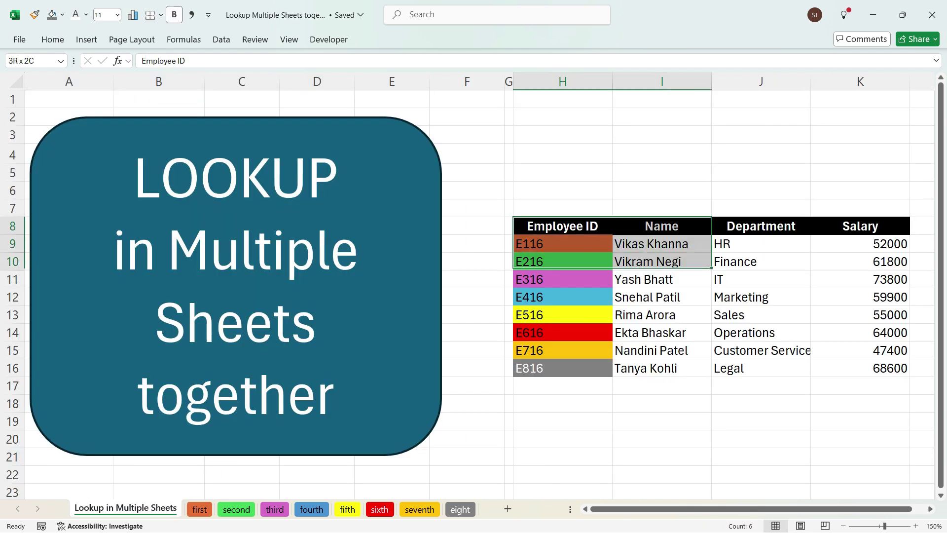
key(shift+Right)
key(shift+Down)
key(shift+Down)
key(shift+Down)
key(shift+Down)
key(shift+Right)
key(shift+Down)
key(shift+Down)
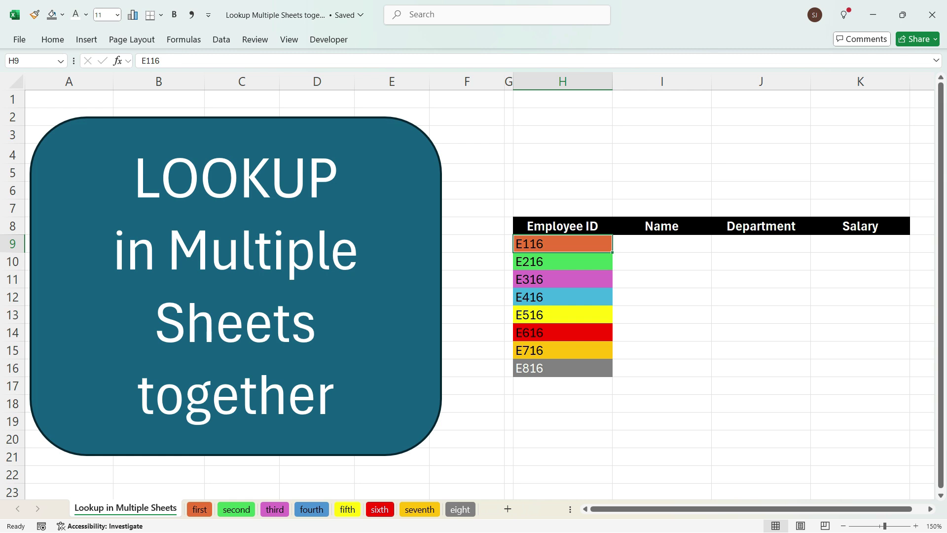
Define the name "first" for the entire employee data range A1:D21 on the first sheet.
click(199, 509)
click(139, 254)
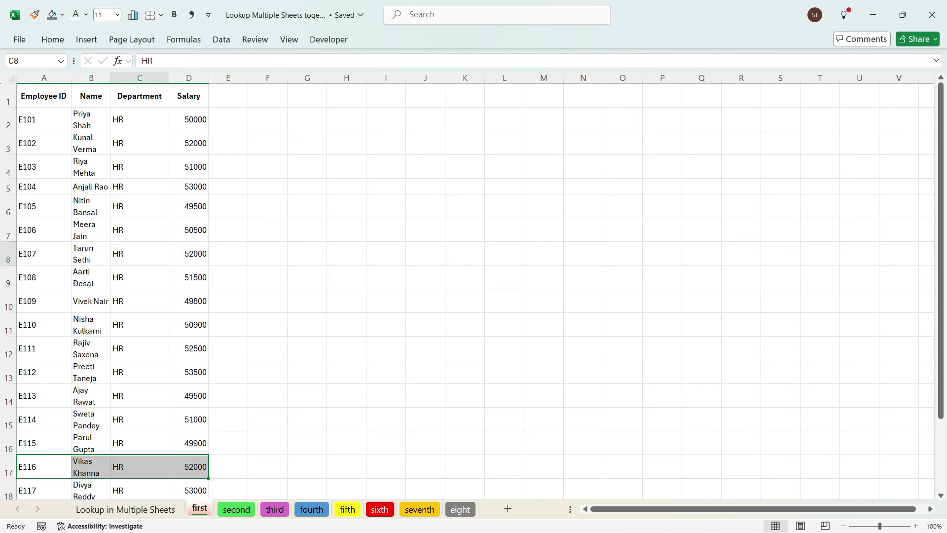
key(ctrl+a)
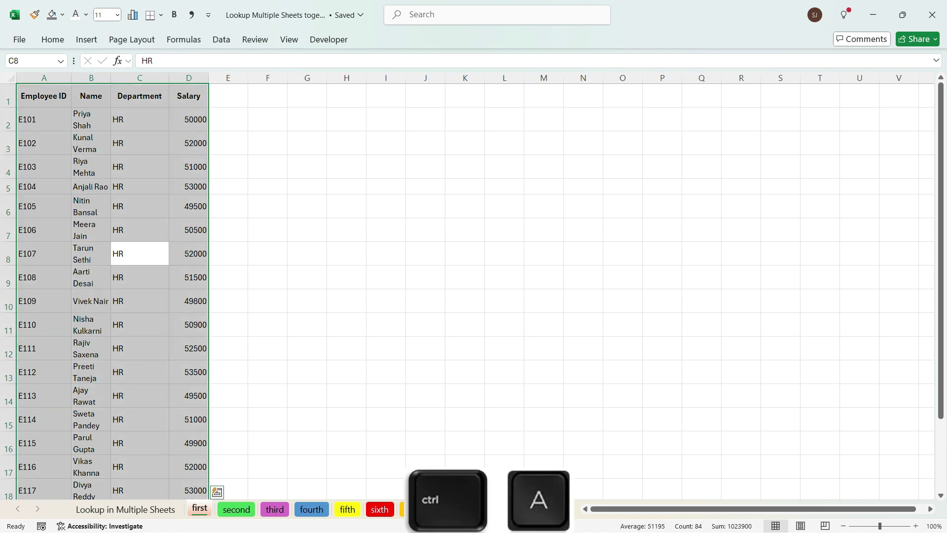
click(36, 61)
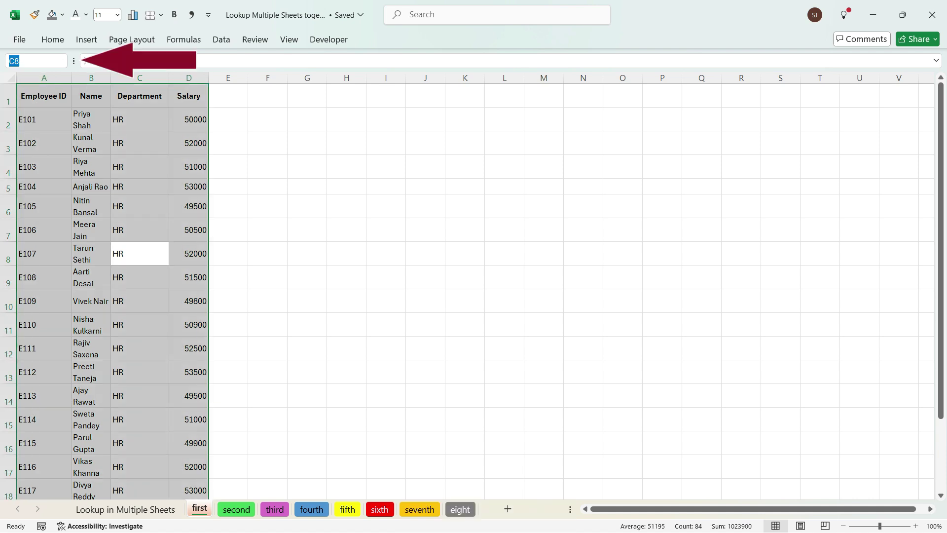
text(first)
key(Return)
Define the name "second" for the entire employee data range A1:D21 on the second sheet.
click(237, 509)
key(ctrl+a)
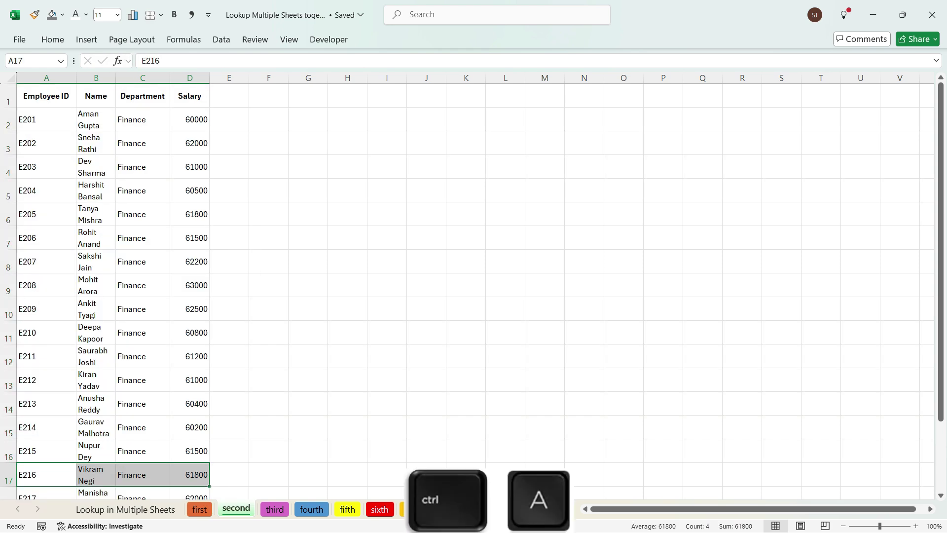
click(36, 60)
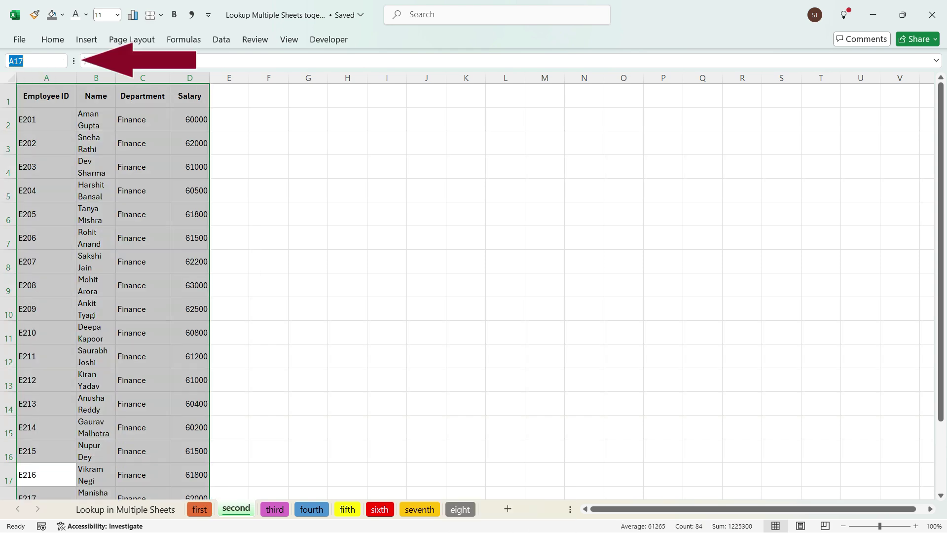
text(second)
key(Return)
Define the name "third" for the entire employee data range A1:D21 on the third sheet.
key(ctrl+Page_Down)
key(ctrl+a)
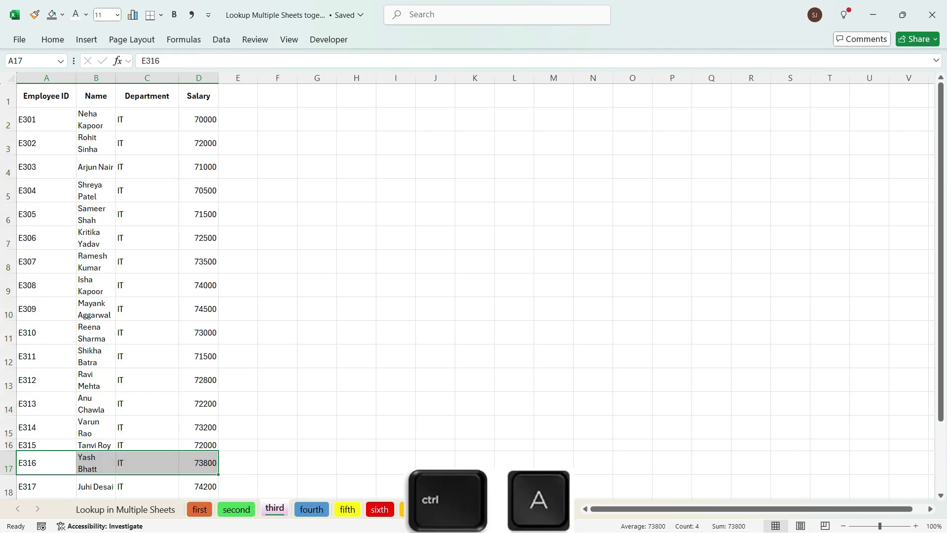
click(35, 61)
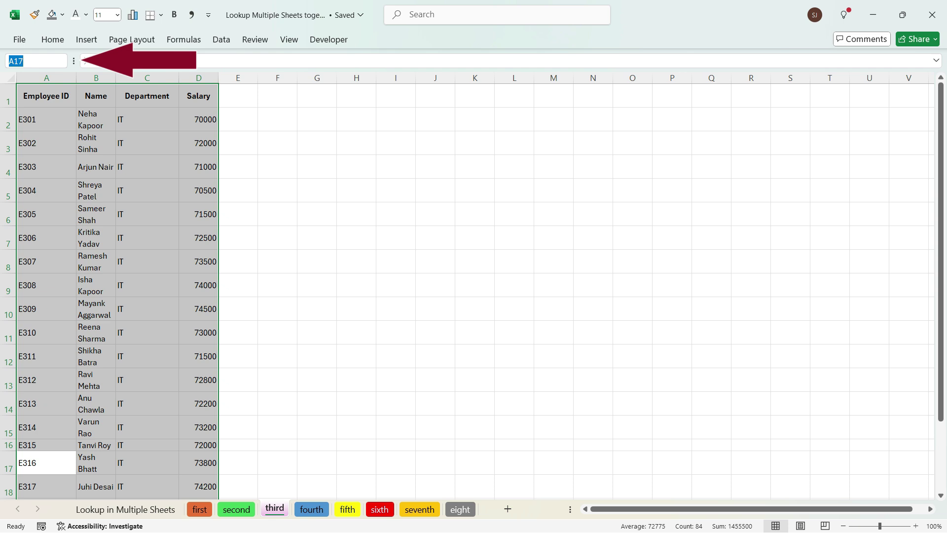
text(third)
key(Return)
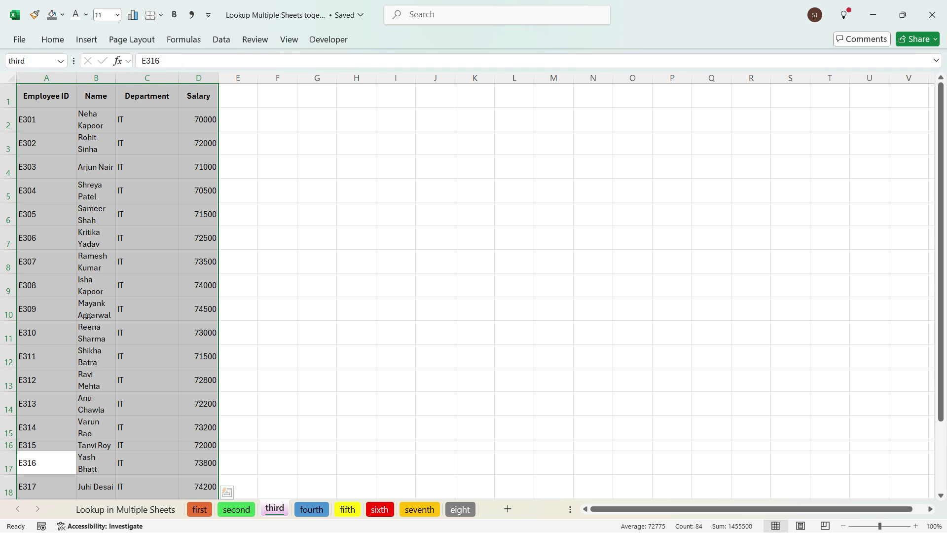
Define the name "fourth" for the entire employee data range A1:D21 on the fourth sheet.
key(ctrl+Page_Down)
key(ctrl+a)
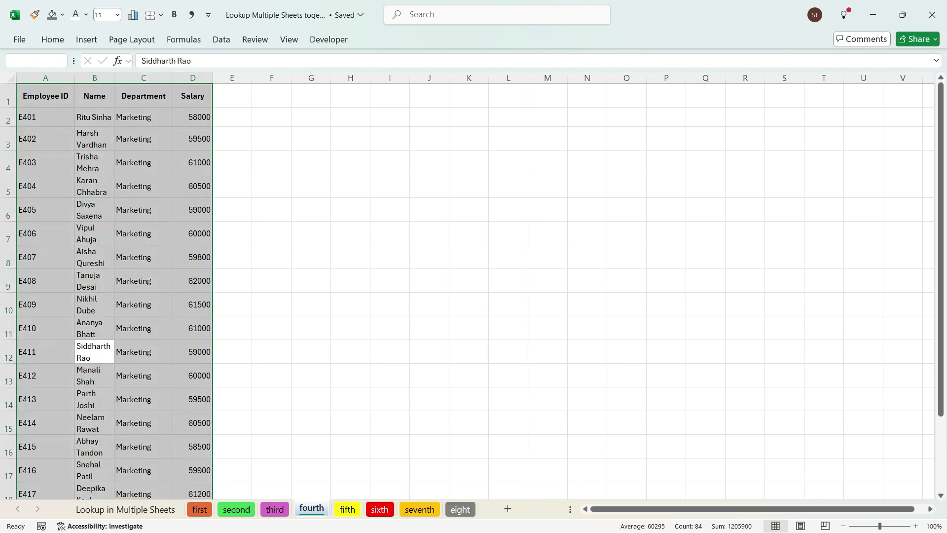
click(34, 60)
text(fourth)
key(Return)
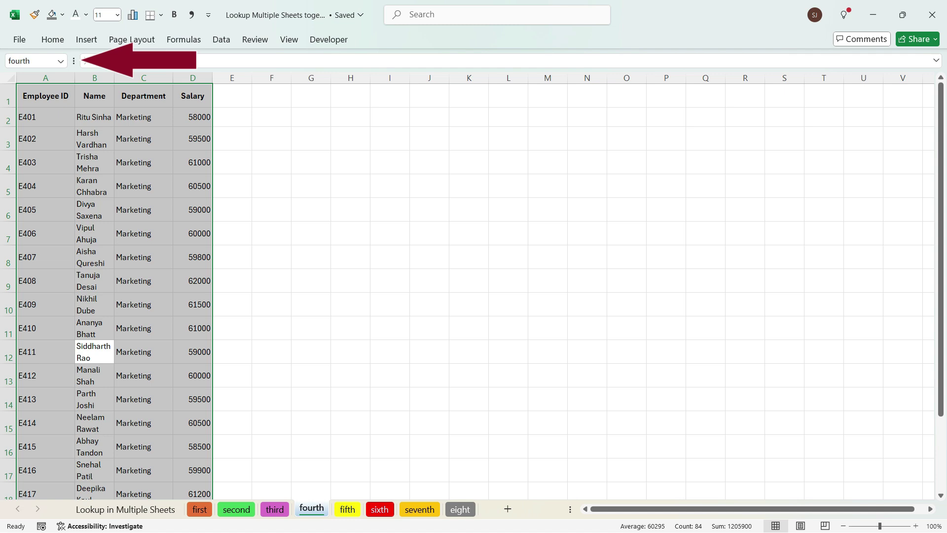
Define the name "fifth" for the entire employee data range A1:D21 on the fifth sheet.
key(ctrl+Page_Down)
key(ctrl+a)
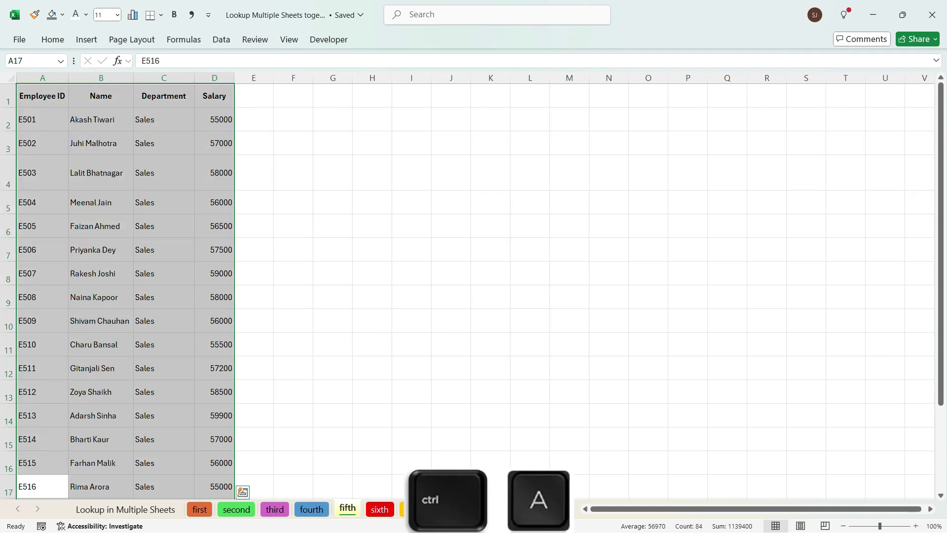
click(35, 60)
text(fifth)
key(Return)
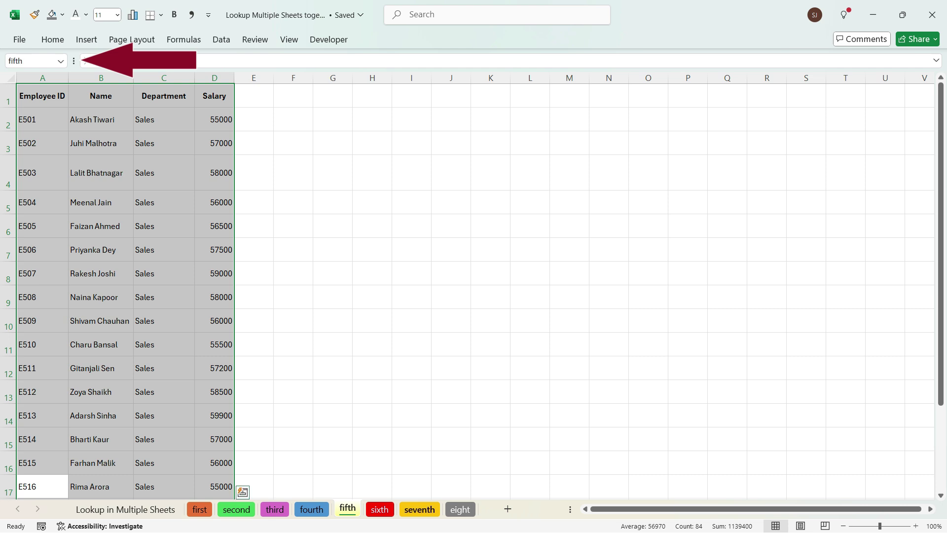
Define the name "sixth" for the entire employee data range A1:D21 on the sixth sheet.
key(ctrl+Page_Down)
key(ctrl+a)
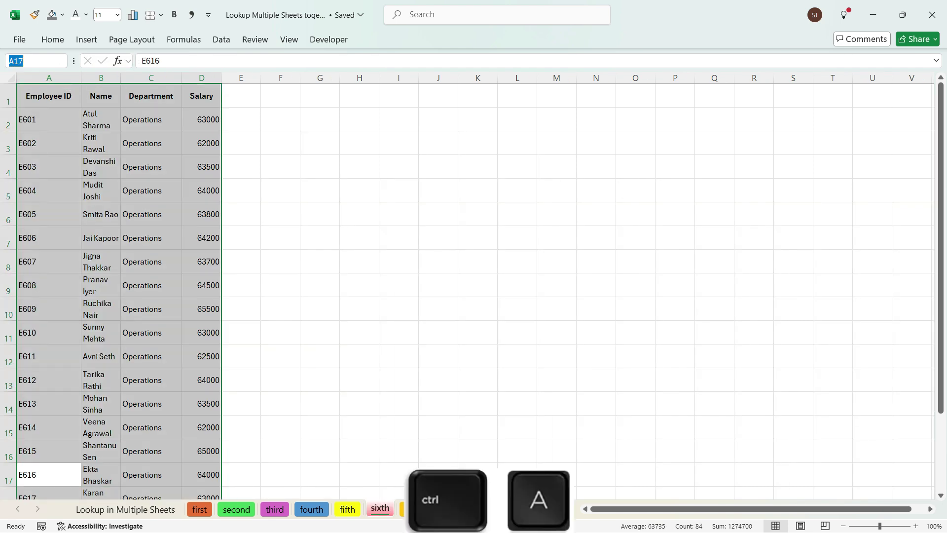
text(seventh)
key(Return)
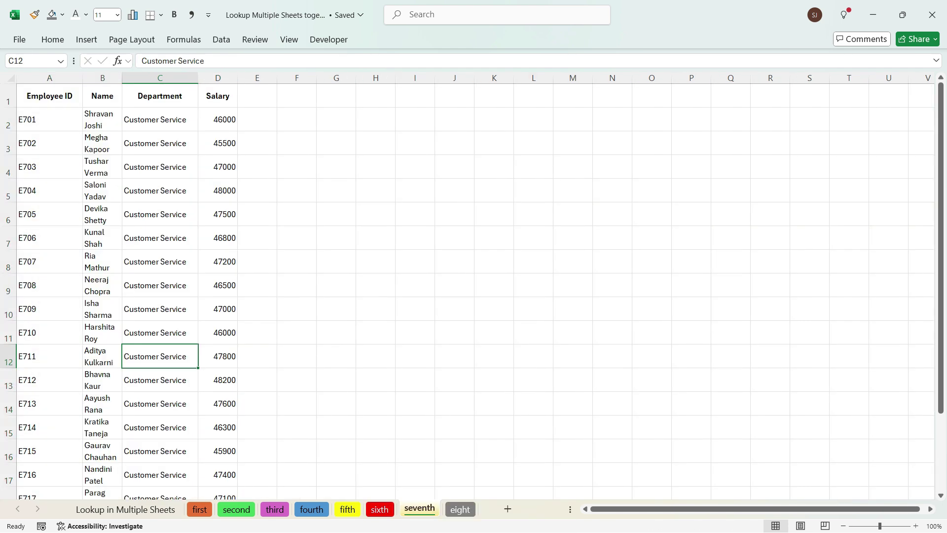
Define the name "seventh" for the entire employee data range A1:D21 on the seventh sheet.
key(ctrl+a)
click(32, 61)
text(seventh)
key(Return)
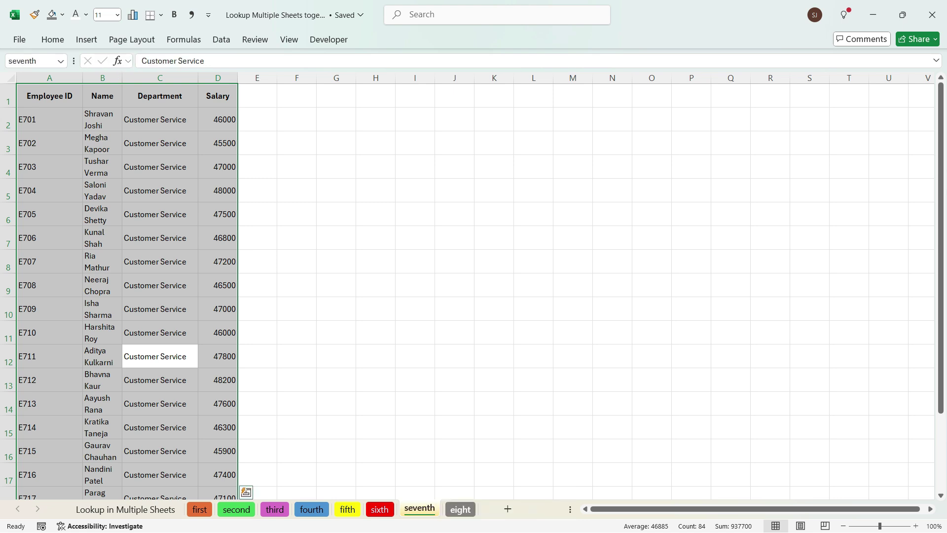
Define the name "eight" for the entire employee data range A1:D21 on the eight sheet.
key(ctrl+Page_Down)
key(ctrl+a)
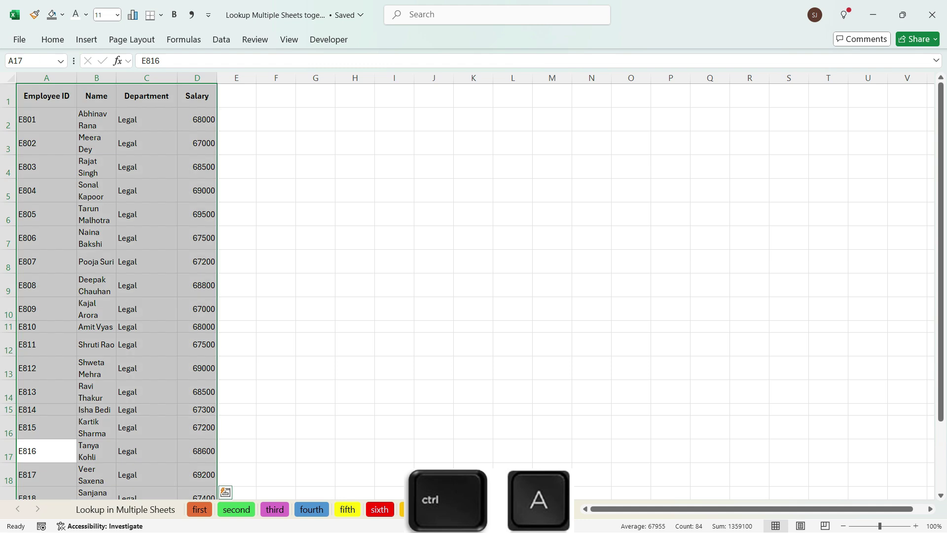
click(32, 61)
text(eight)
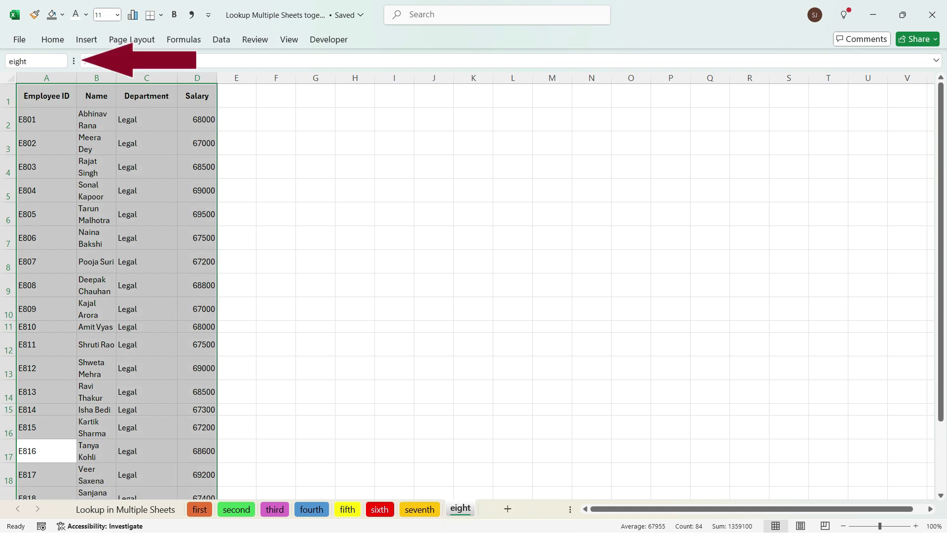
key(Return)
Review the defined names and the ranges they refer to in the Name Manager.
click(184, 40)
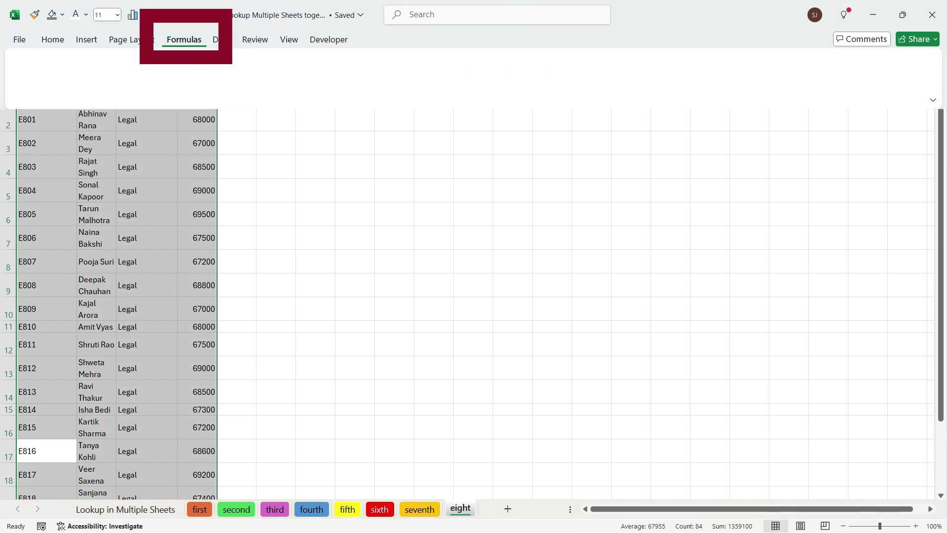
click(461, 74)
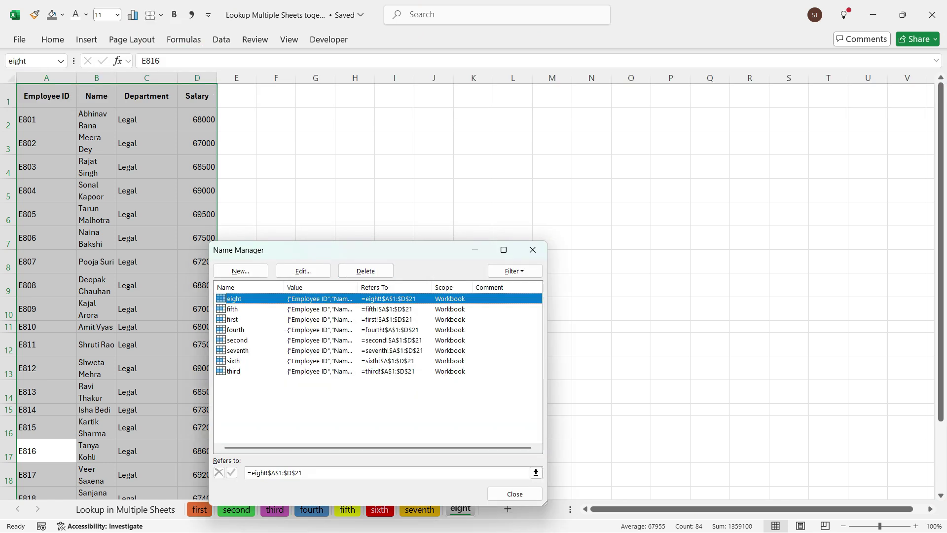
click(514, 494)
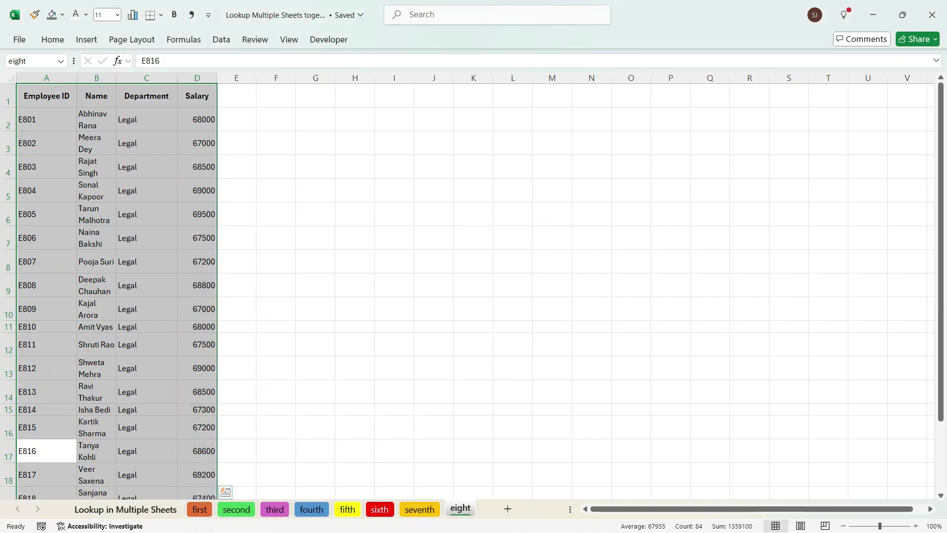
Start a VLOOKUP formula in the first Name cell, I9, of the Lookup in Multiple Sheets sheet with $H9 as the lookup value.
click(126, 509)
click(662, 244)
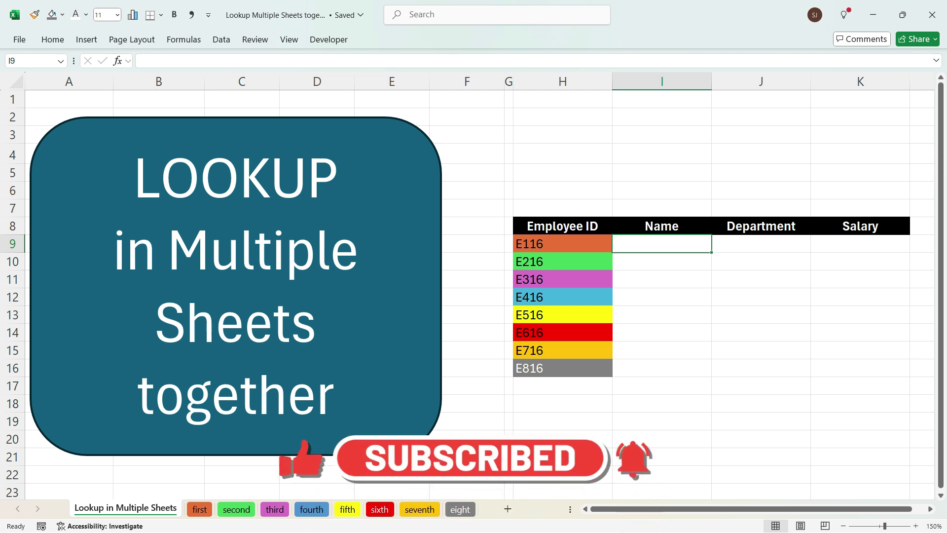
text(=vl)
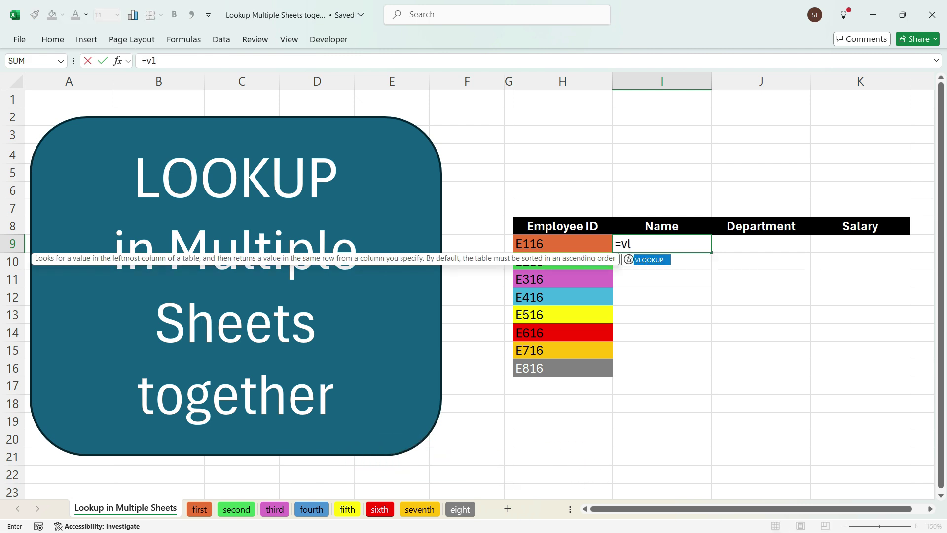
key(Tab)
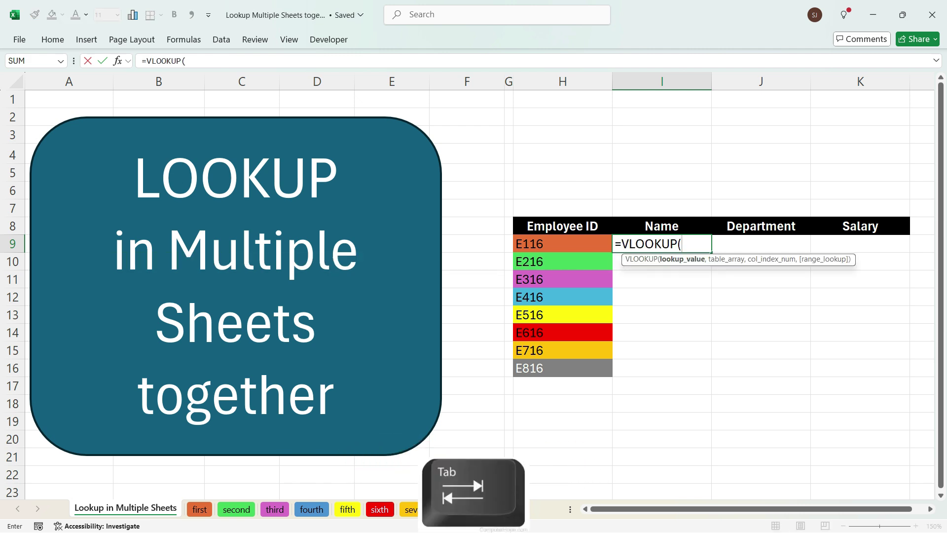
key(Left)
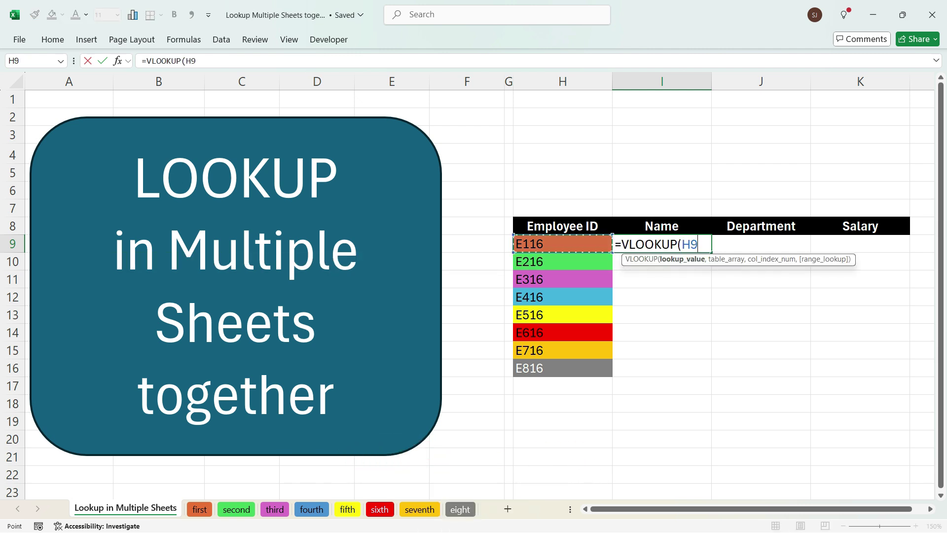
key(F4)
key(F4)
key(F4)
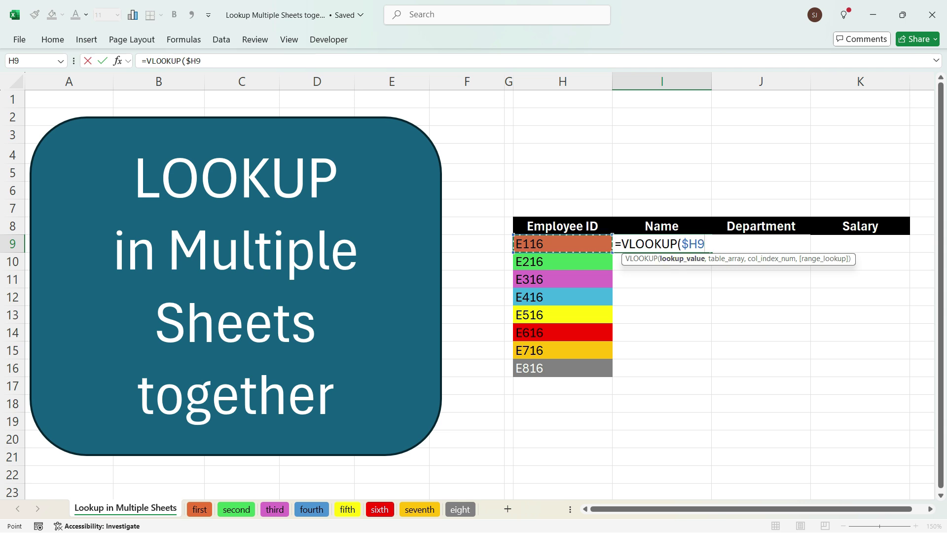
text(,)
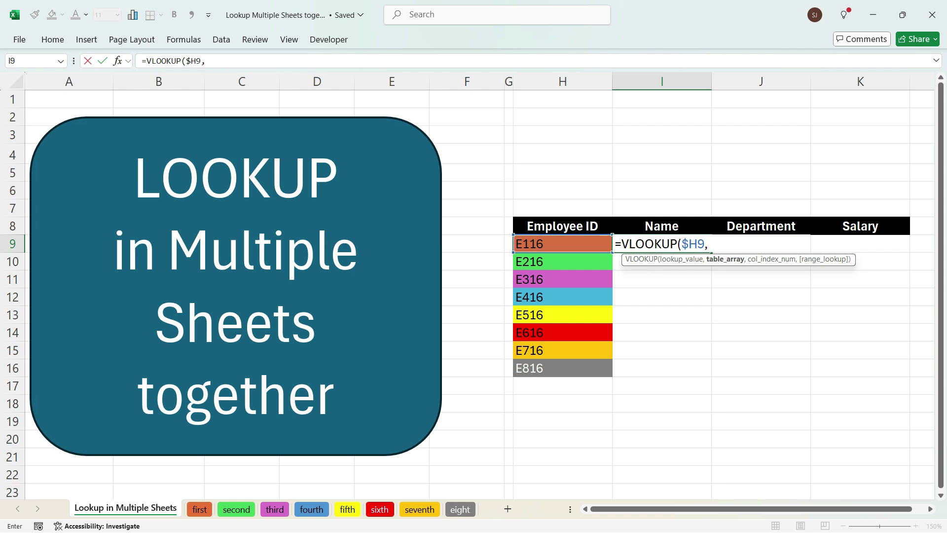
Begin the lookup's table array with VSTACK, listing the named ranges first, second, third and fourth.
text(vs)
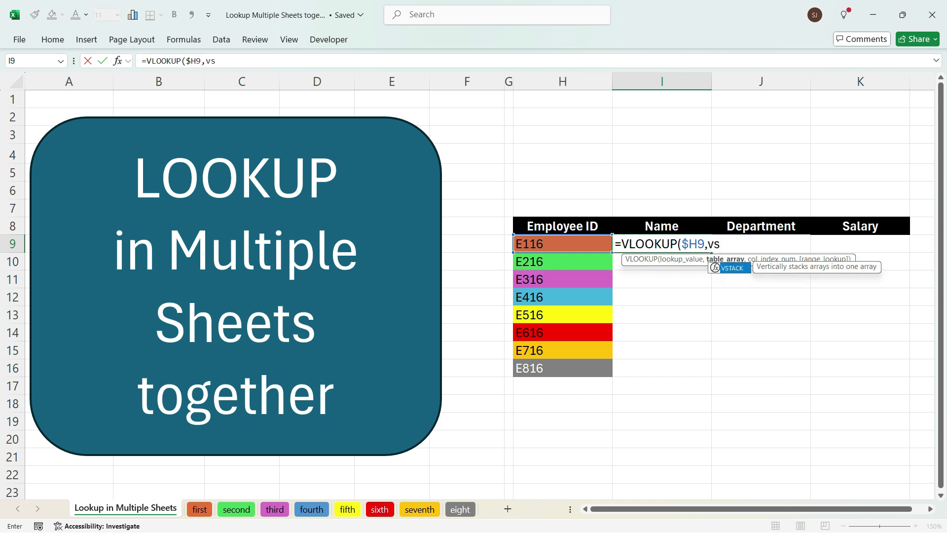
key(Tab)
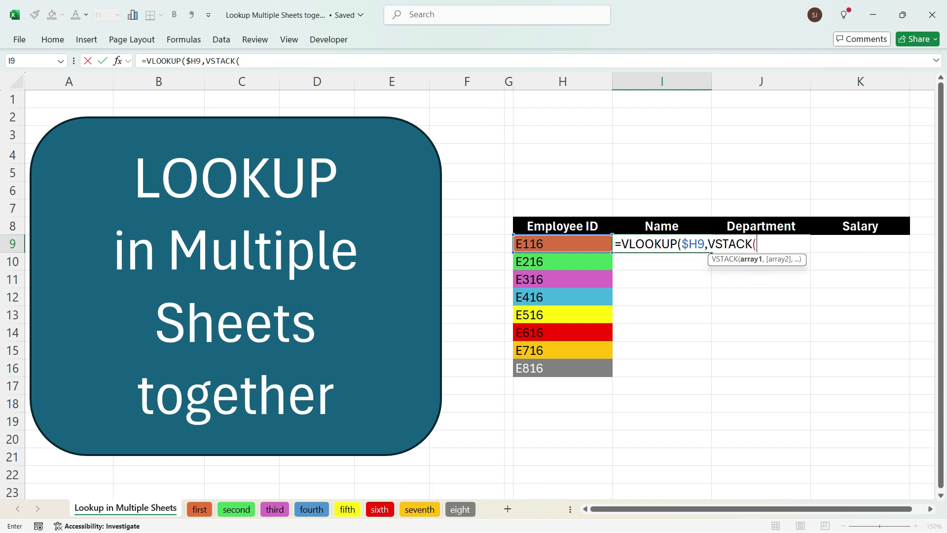
text(fir)
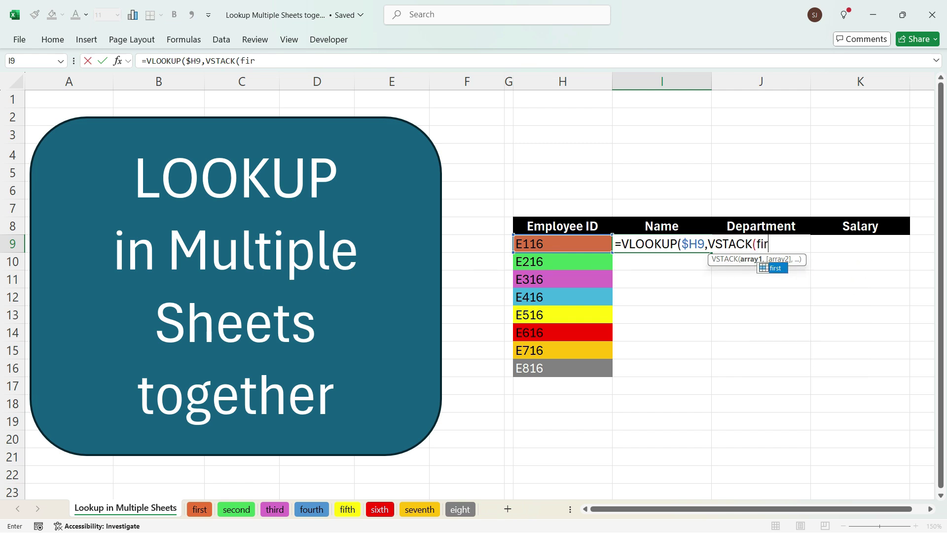
key(Tab)
text(,seco)
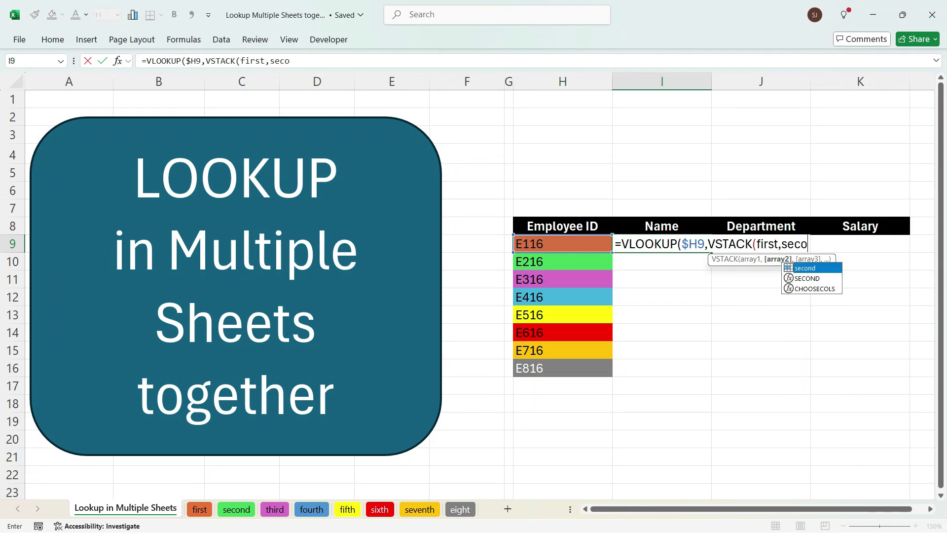
text(nd)
key(Tab)
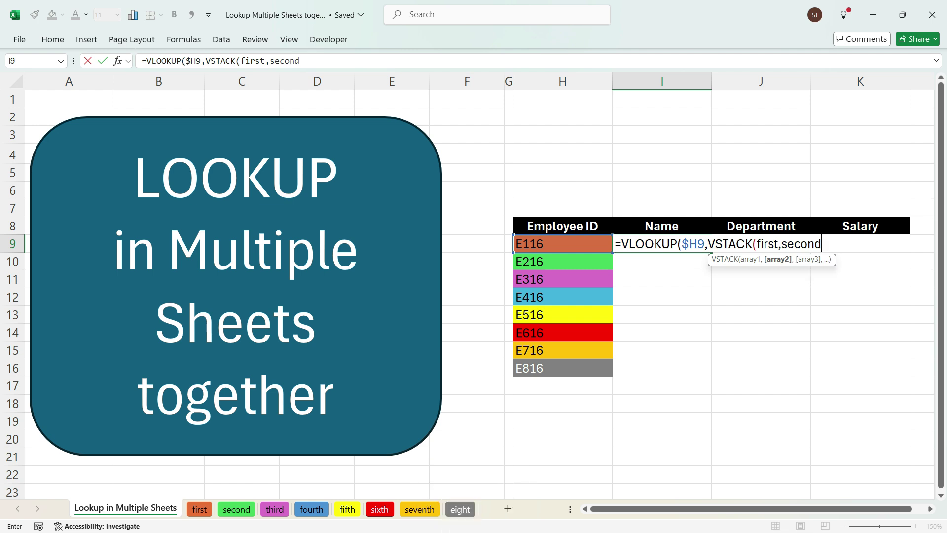
text(,th)
key(Tab)
text(,)
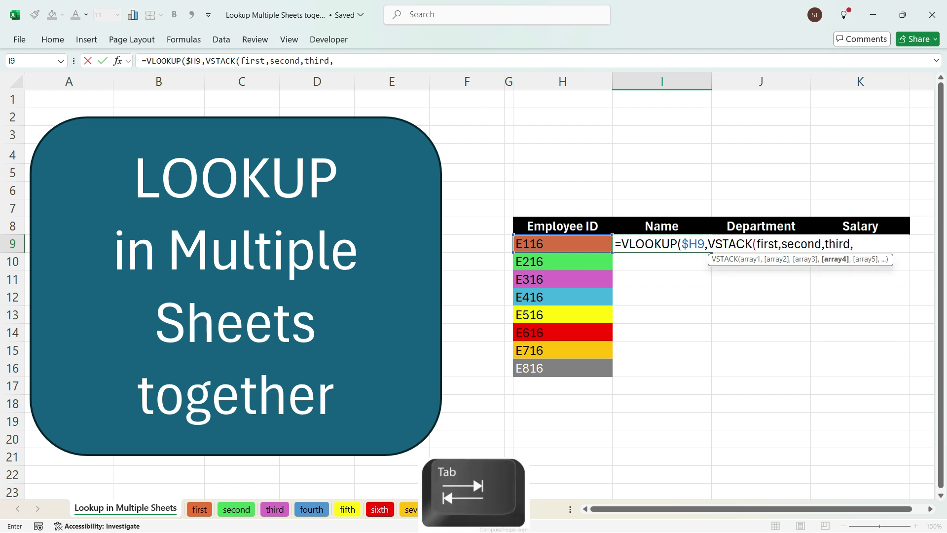
text(four)
key(Tab)
Add the named ranges fifth, sixth, seventh and eight to the VSTACK function and close it.
text(,fif)
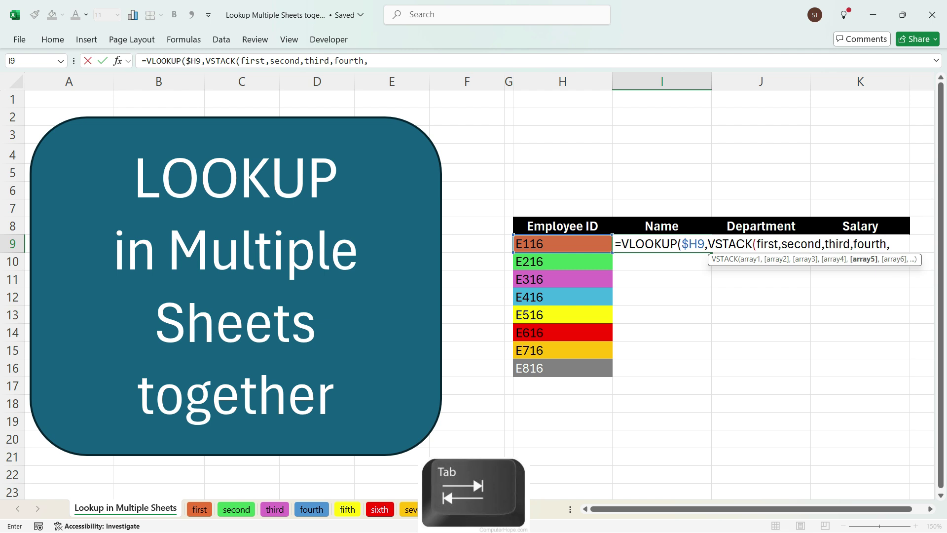
key(Tab)
text(,six)
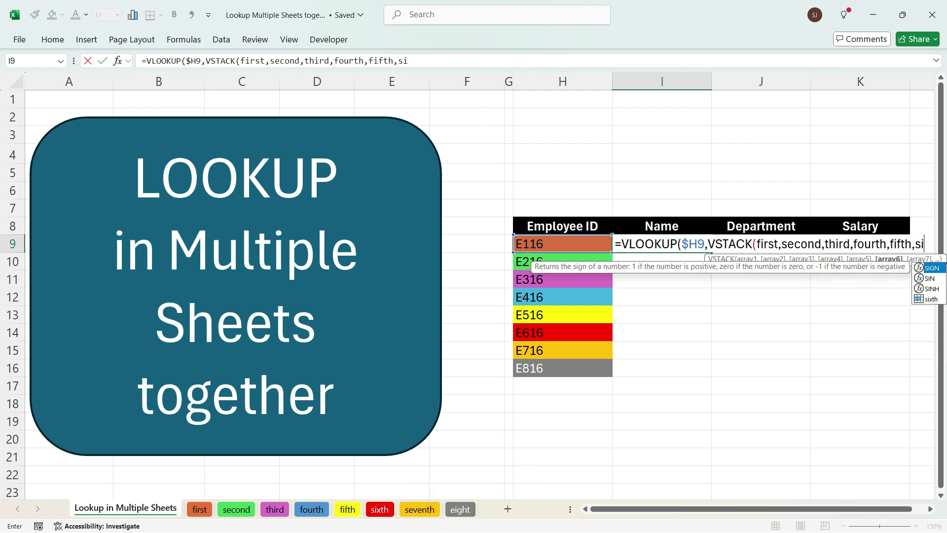
key(Tab)
text(,sev)
key(Tab)
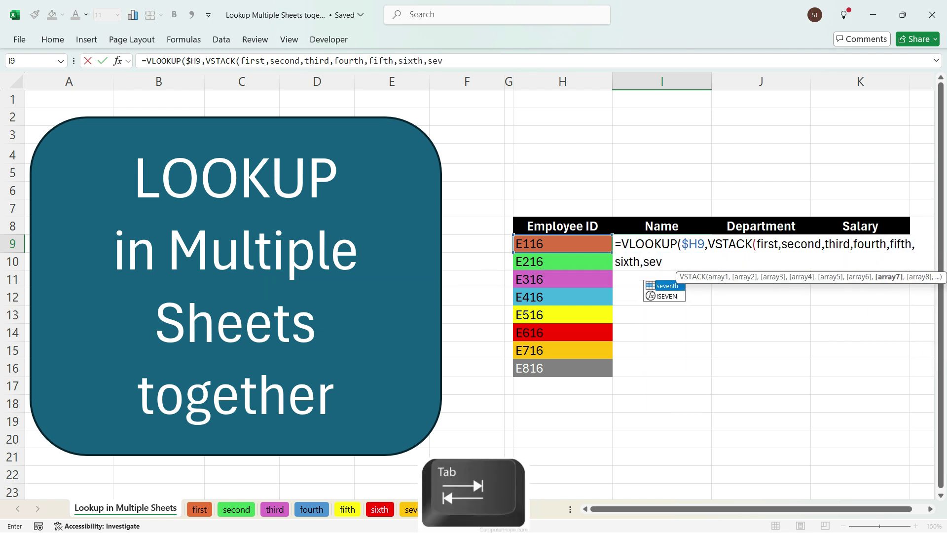
text(,ei)
key(Tab)
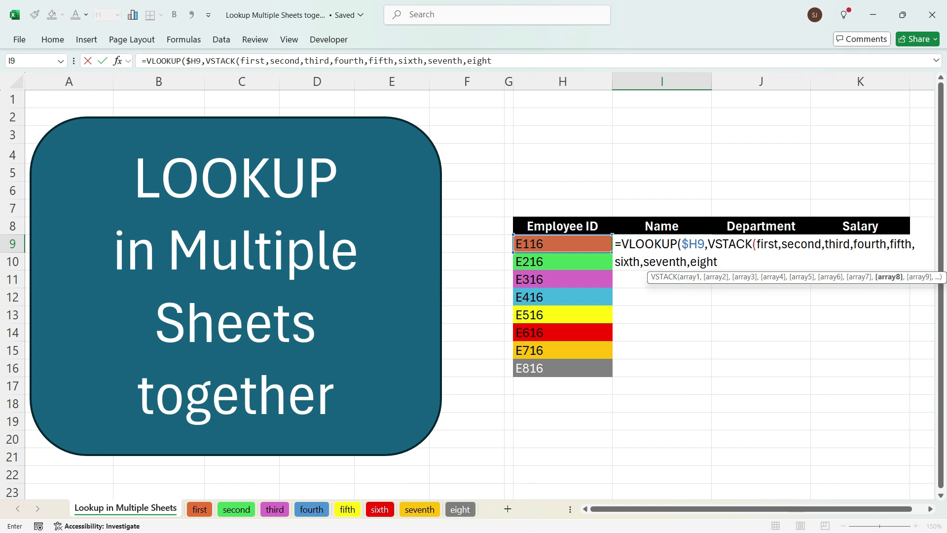
text())
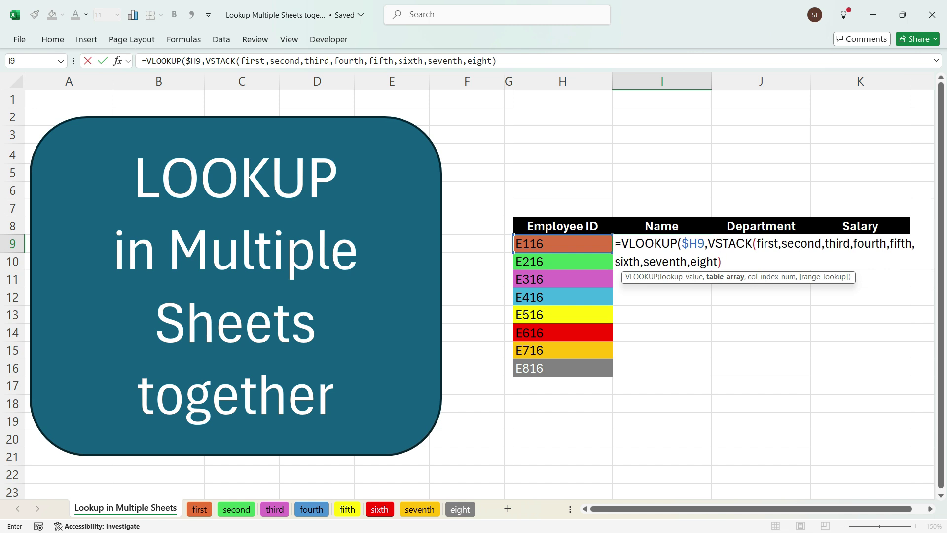
Complete the VLOOKUP formula in I9 with column index 2 and range lookup 0.
text(,)
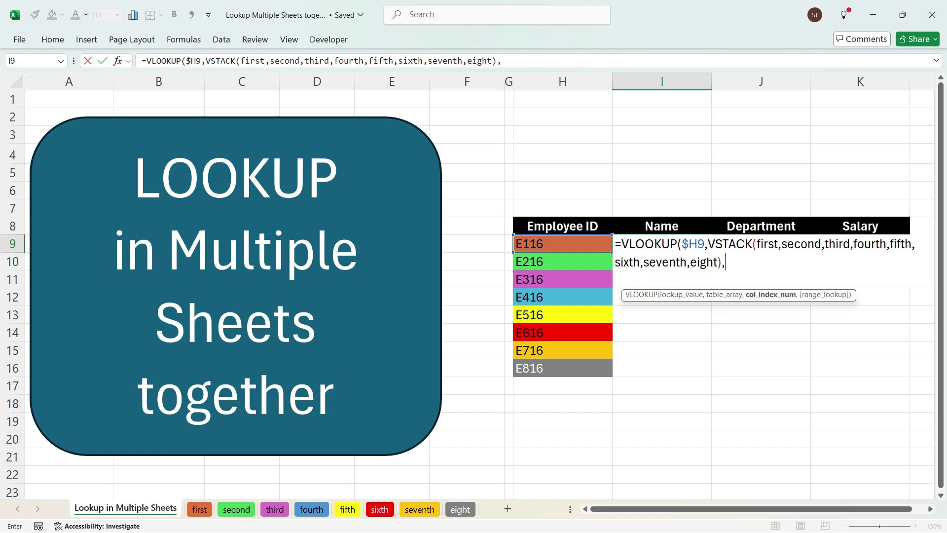
text(2,0))
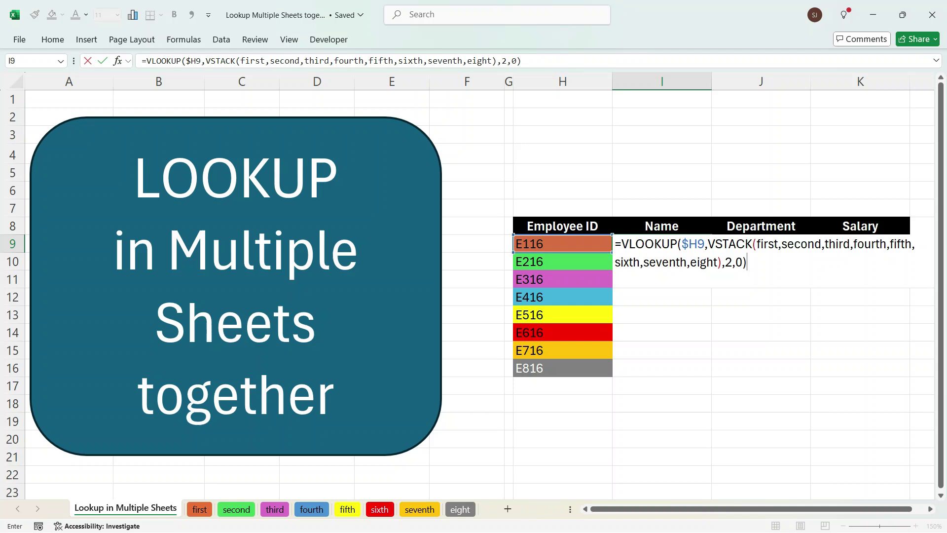
key(Return)
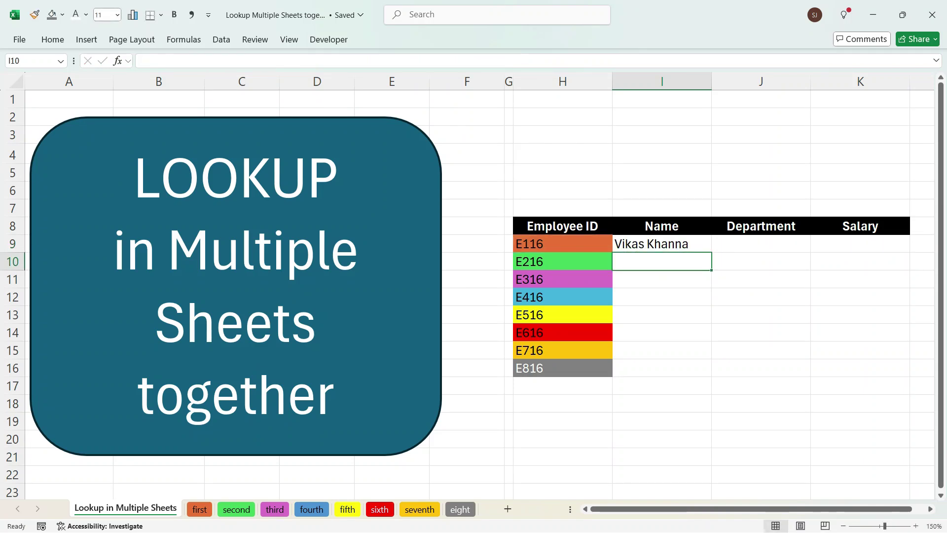
Check the name returned for E116 against its record on the first sheet.
click(199, 509)
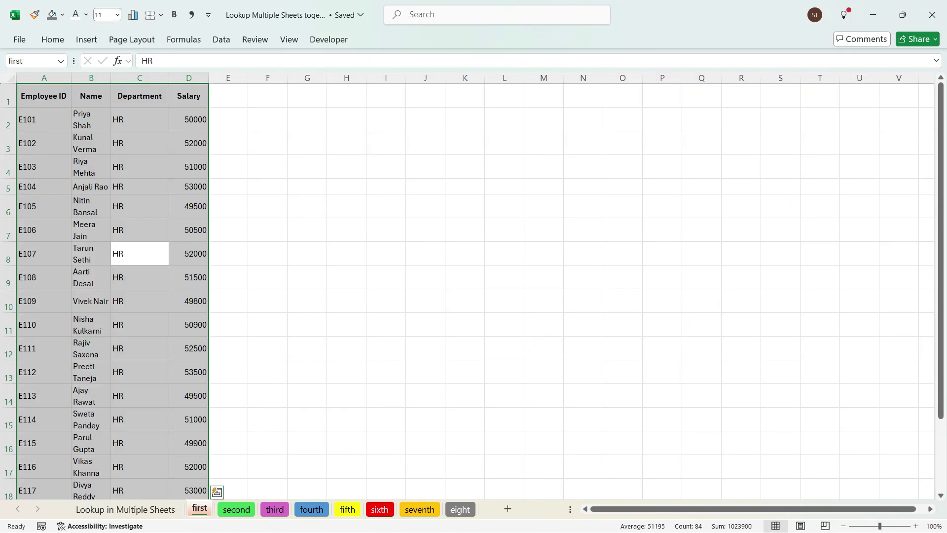
key(shift+Right)
key(shift+Right)
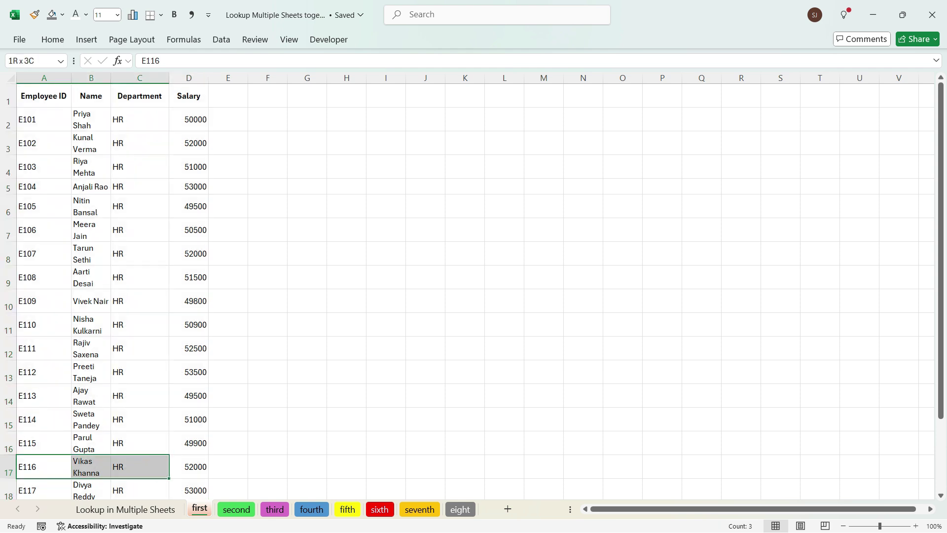
Fill the name lookup formula on the summary sheet from I9 down to I16.
click(125, 509)
click(662, 243)
drag(711, 252, 711, 375)
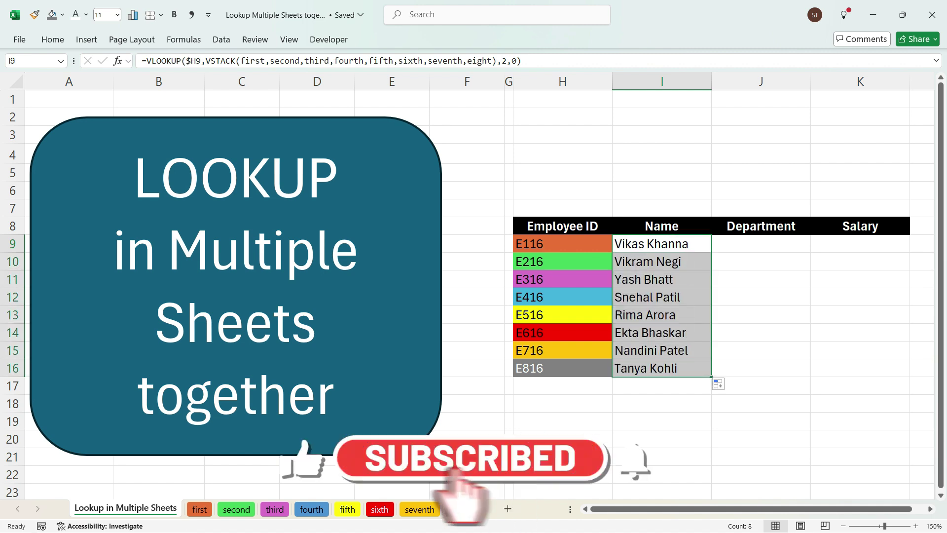
Compare the name returned for E216 with its record on the second sheet.
click(562, 262)
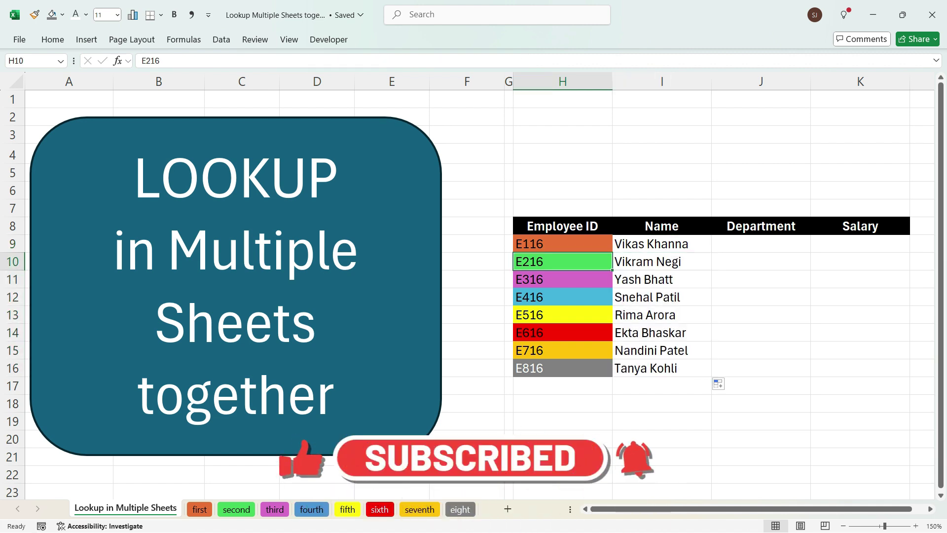
key(shift+Right)
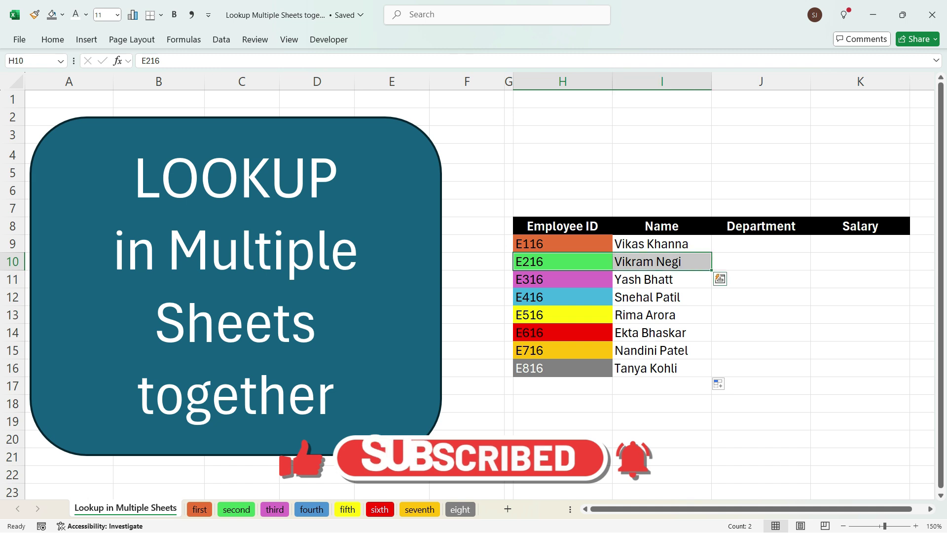
key(ctrl+Page_Down)
key(shift+Up)
key(shift+Right)
key(shift+Right)
key(shift+Right)
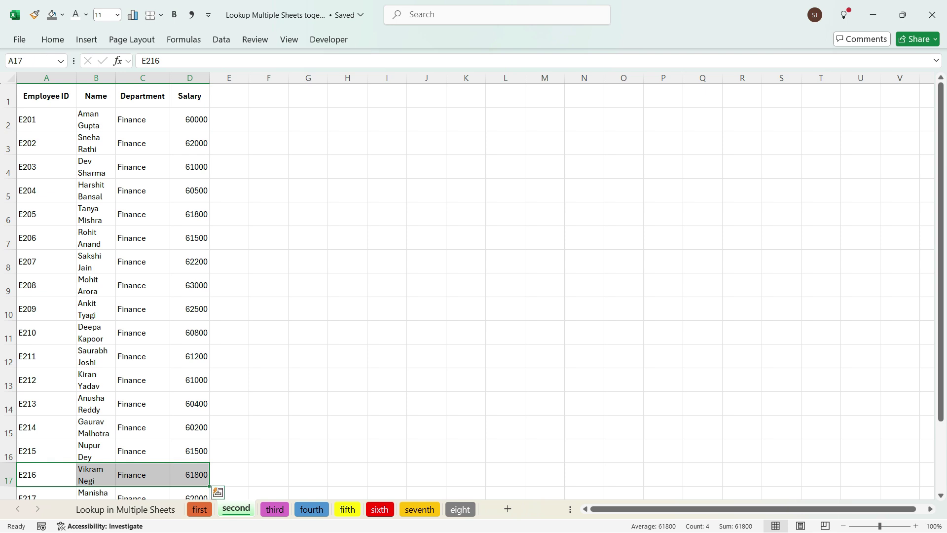
Compare the names returned for E316 and E416 with their records on the third and fourth sheets.
click(125, 509)
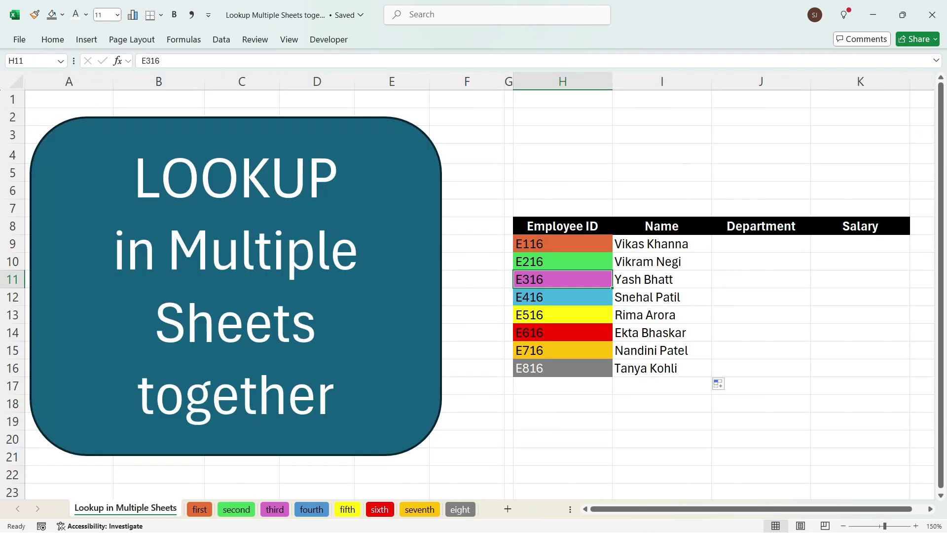
key(shift+Right)
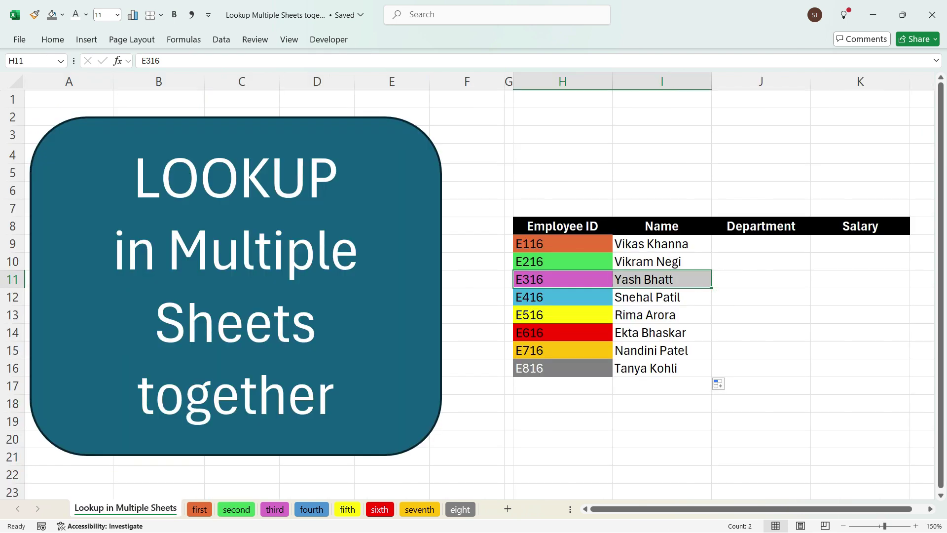
click(275, 509)
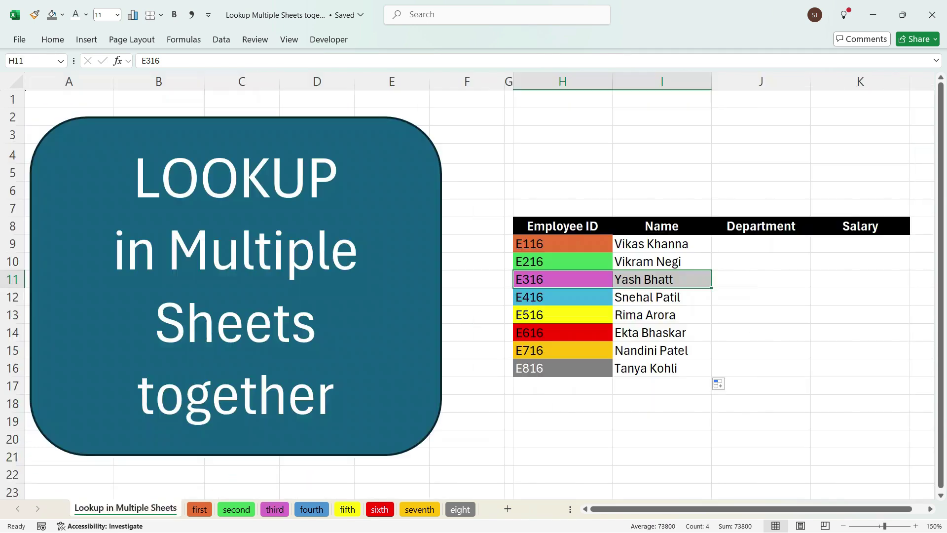
click(125, 509)
drag(563, 297, 662, 297)
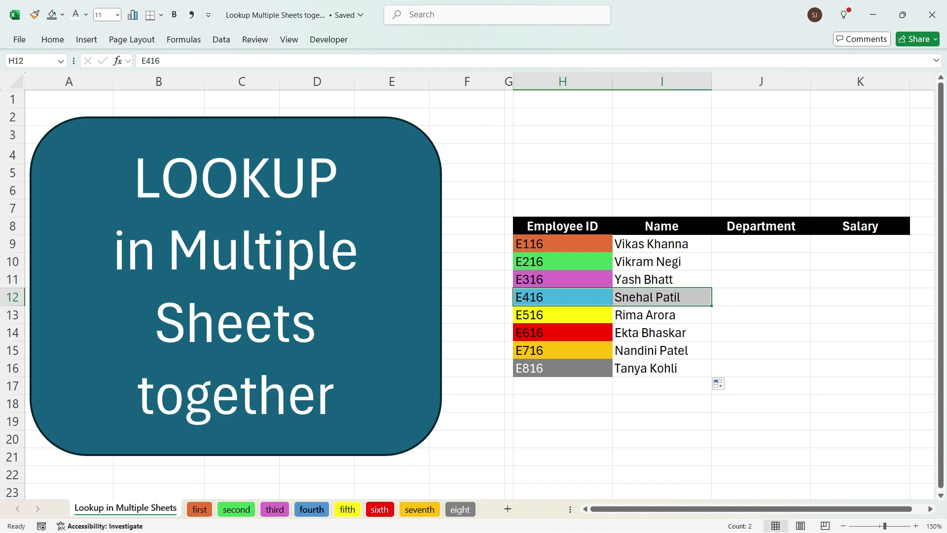
click(312, 509)
drag(46, 470, 289, 470)
click(125, 508)
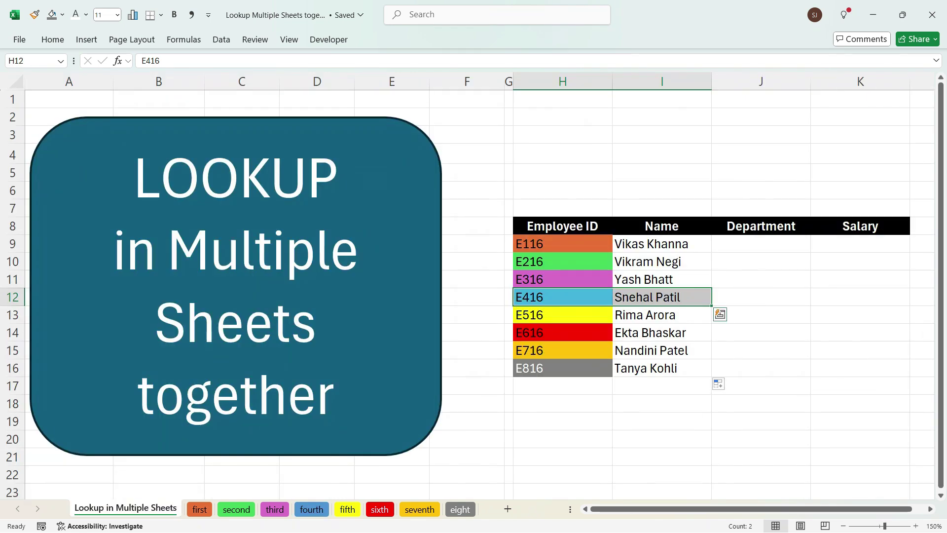
Copy the name lookup formula from I9 into J9 and set its column index to 3 for the department.
click(662, 244)
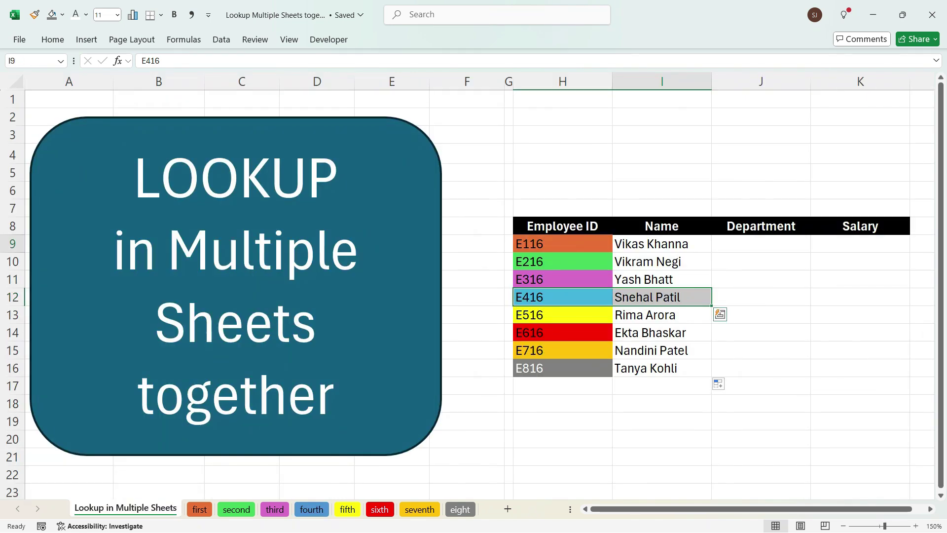
drag(712, 253, 789, 250)
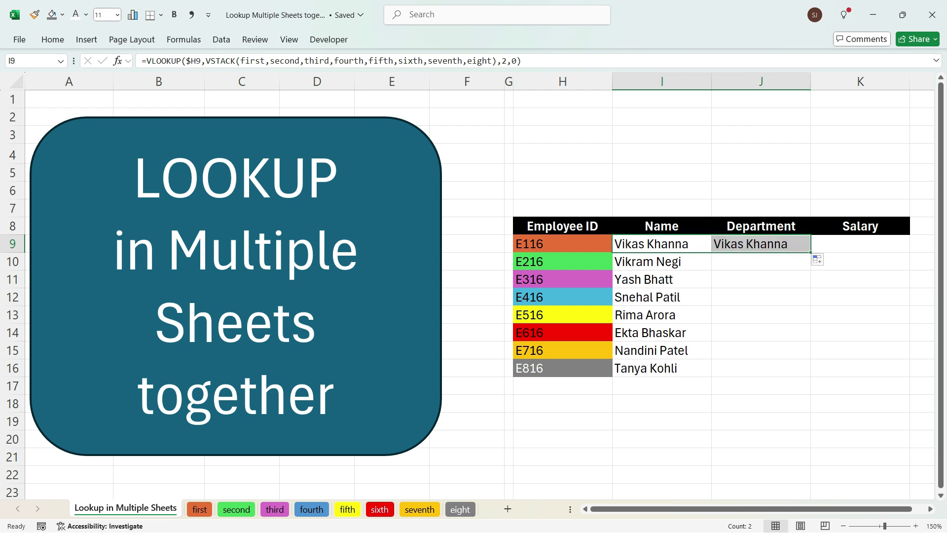
click(785, 244)
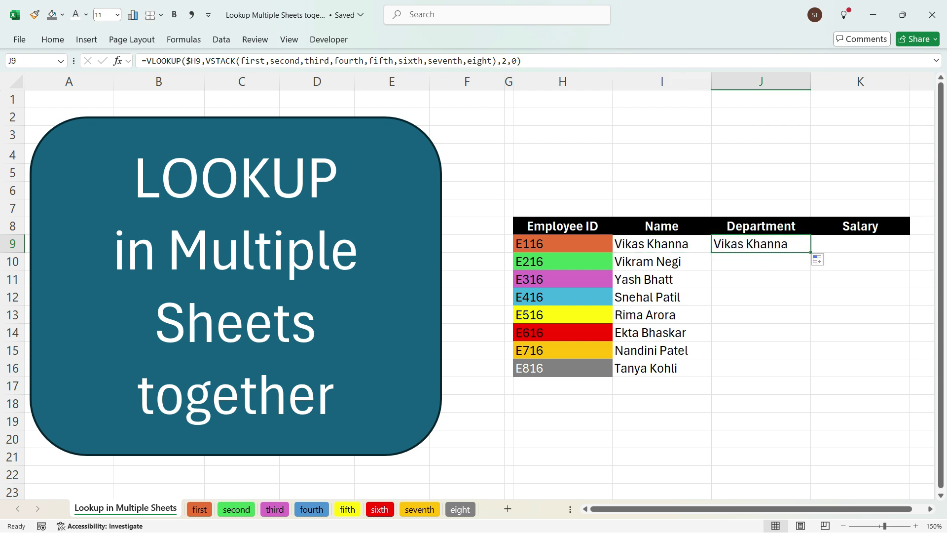
double_click(785, 244)
click(788, 243)
click(921, 262)
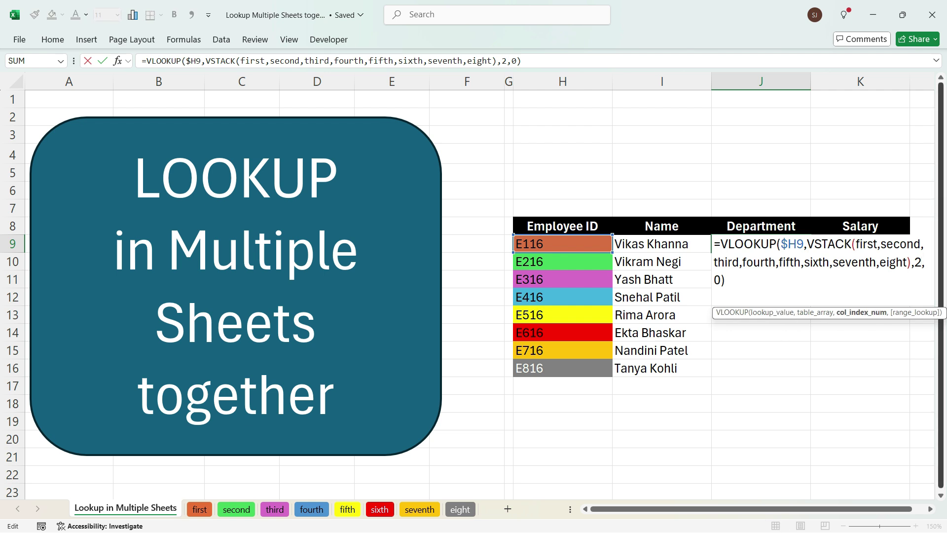
key(BackSpace)
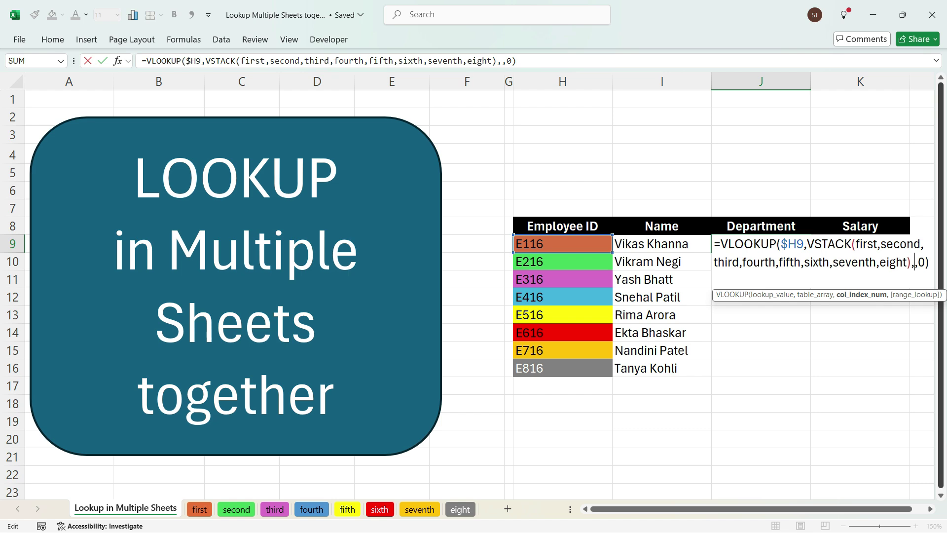
text(3)
key(Return)
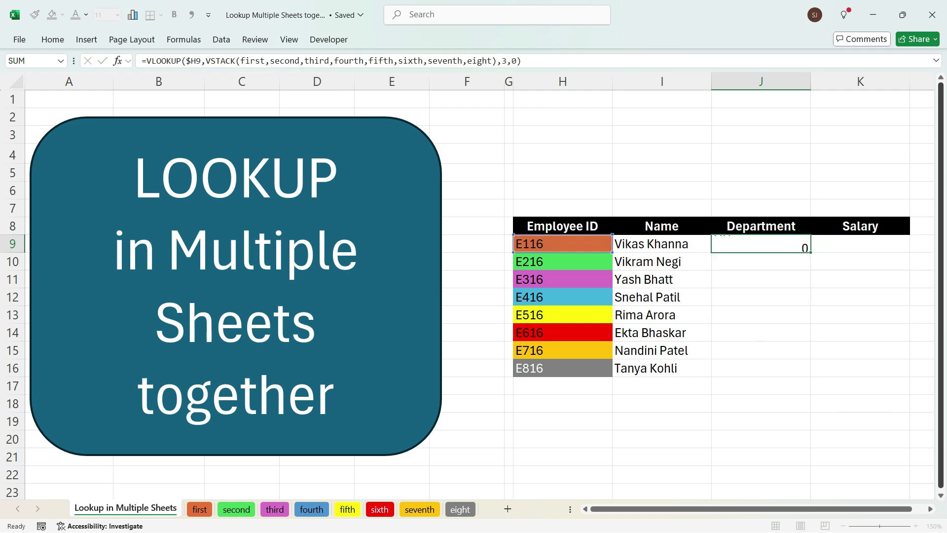
key(Up)
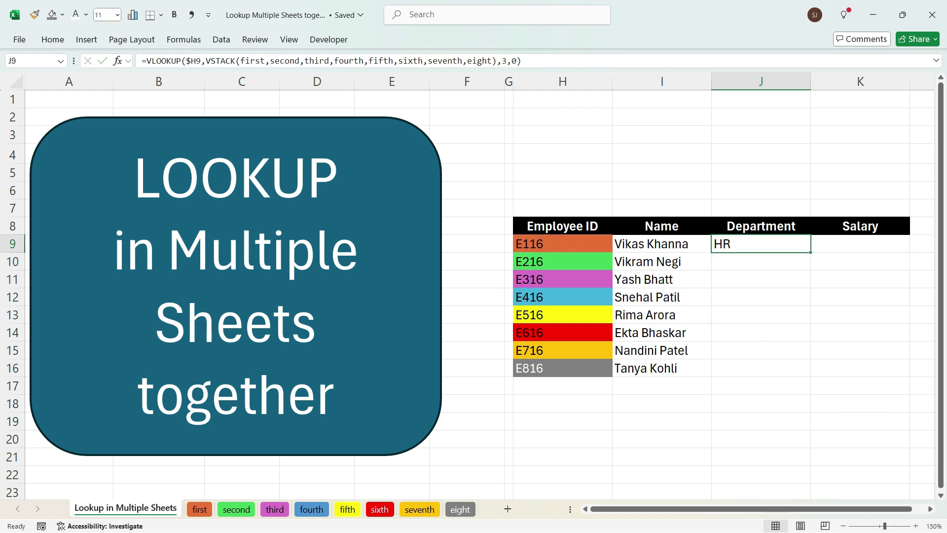
Fill the department lookup formula from J9 down to J16 and check the E816 record on the eighth sheet.
drag(810, 252, 811, 377)
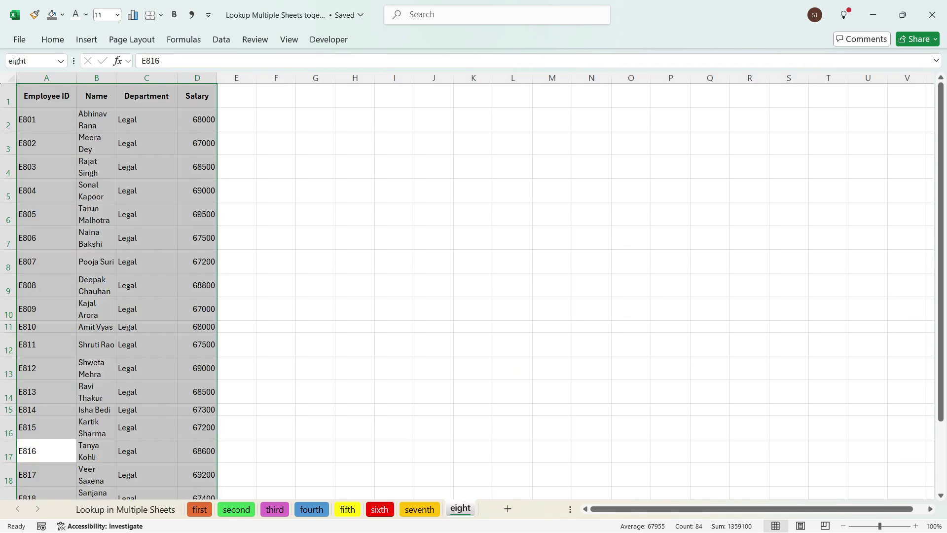
drag(46, 451, 198, 451)
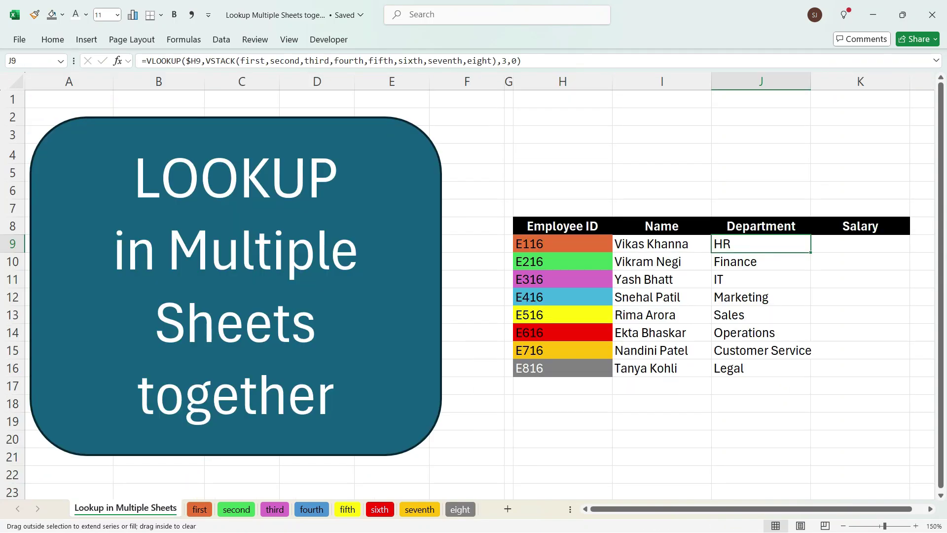
Extend the department formula into K9, set its column index to 4 for the salary, and fill it down to K16.
drag(811, 252, 906, 247)
double_click(886, 244)
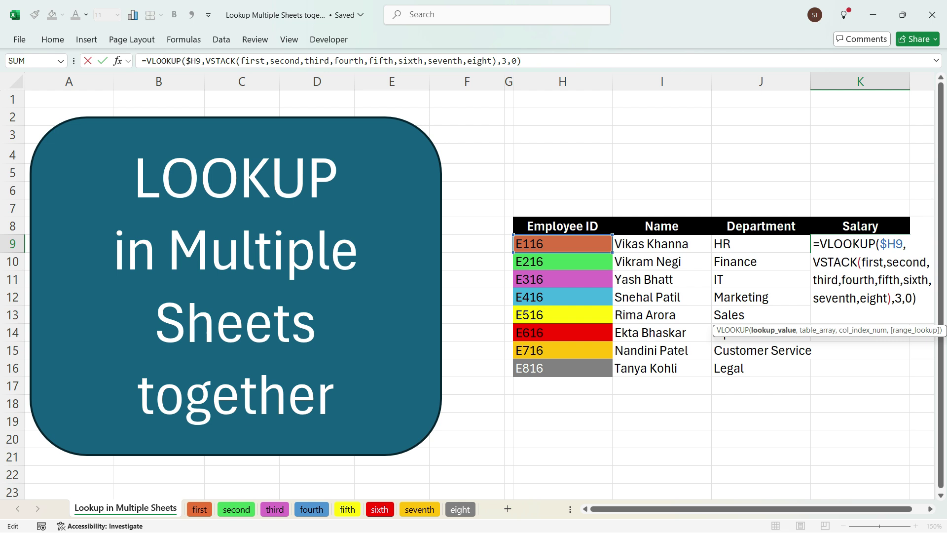
click(902, 298)
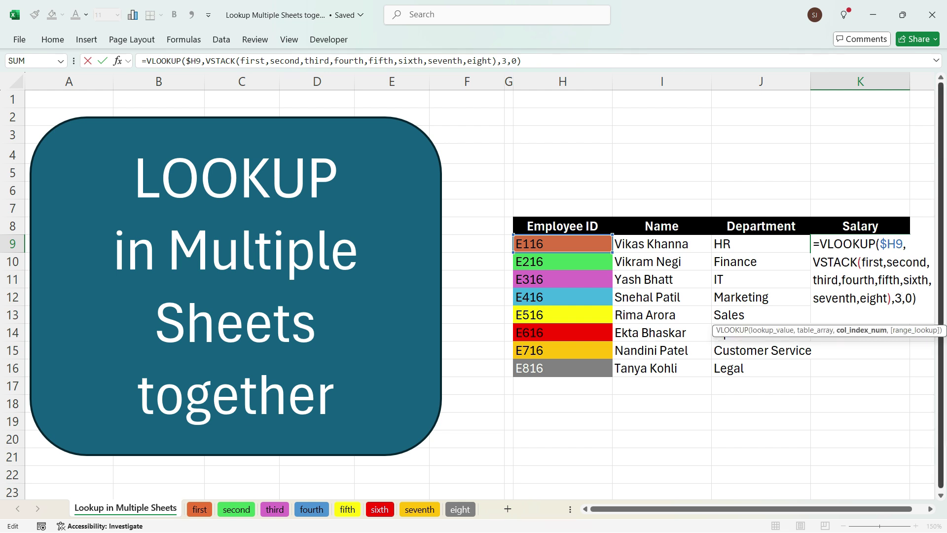
key(BackSpace)
text(4)
key(Return)
key(Up)
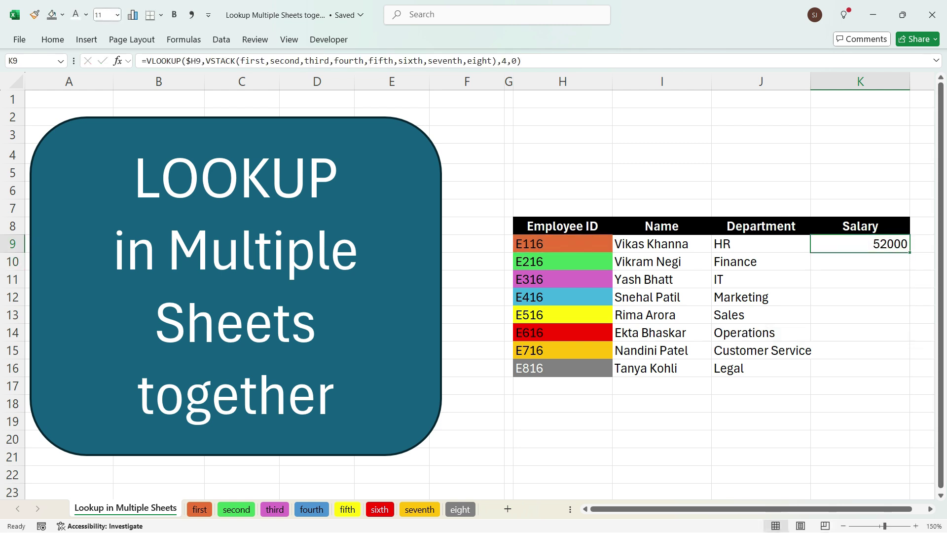
drag(909, 253, 909, 369)
Compare the name, department and salary returned for E716 with its record on the seventh sheet.
click(563, 351)
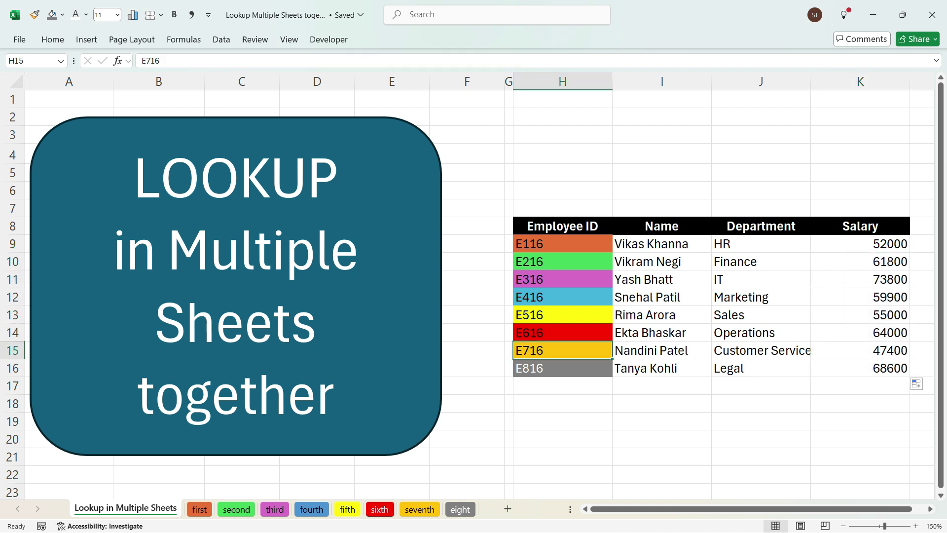
key(shift+Right)
key(shift+Right)
key(shift+Right)
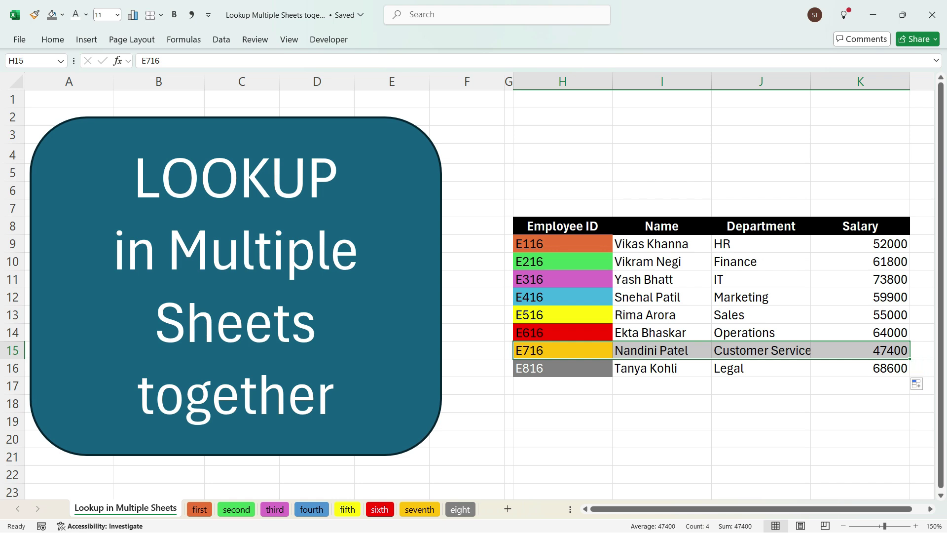
click(419, 509)
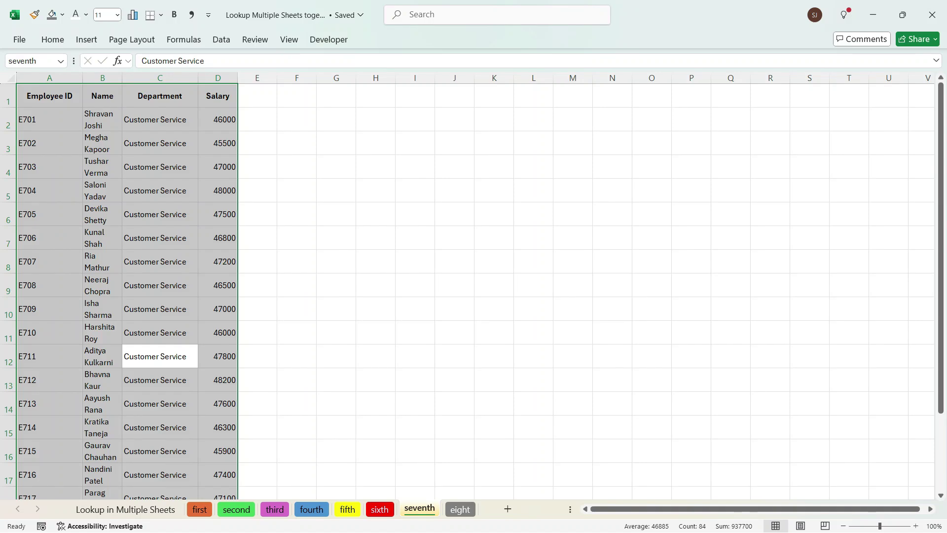
drag(50, 475, 102, 475)
key(shift+Right)
key(shift+Right)
key(shift+Right)
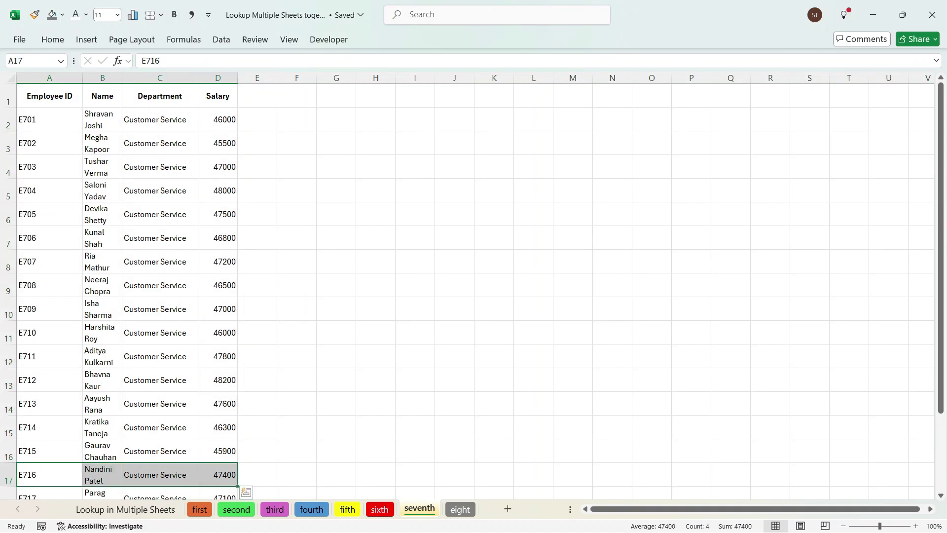
click(126, 509)
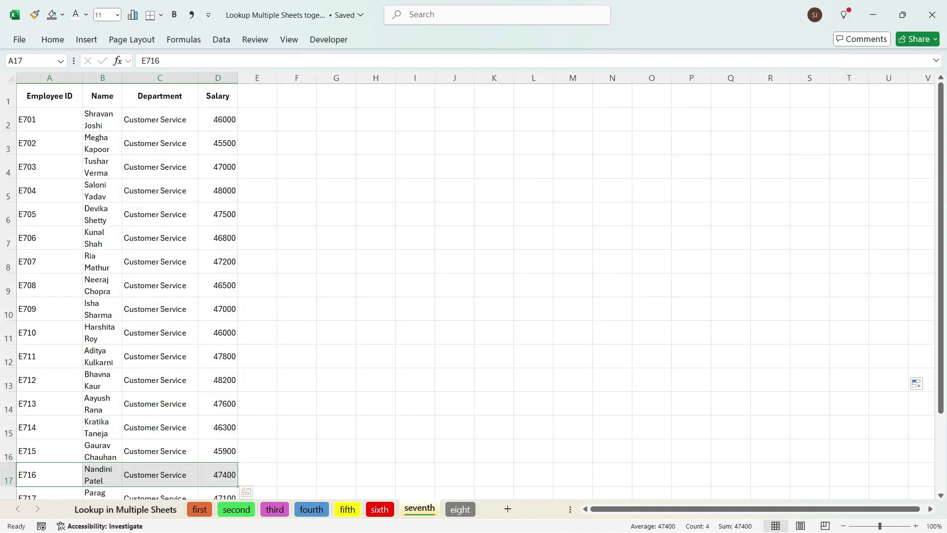